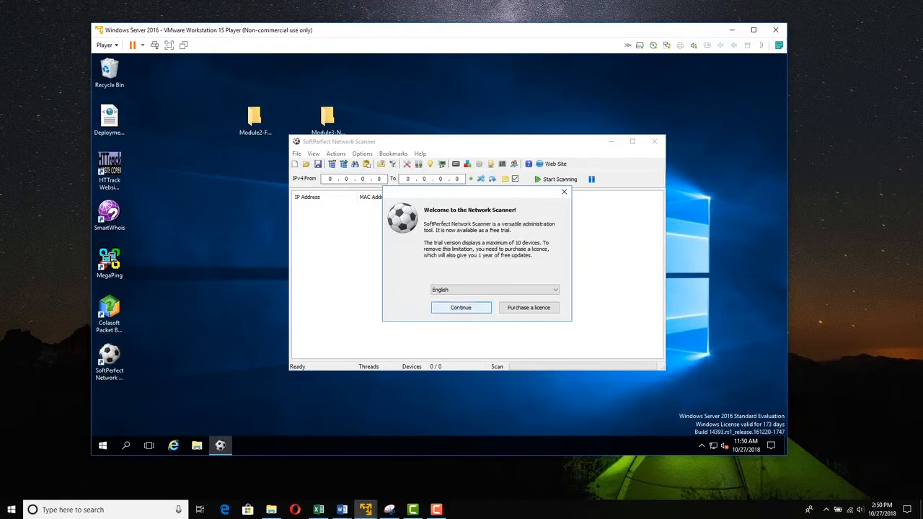
# - Dismiss the welcome dialog and enter the IPv4 range 192.168.75.1 to 192.168.75.254
pyautogui.click(461, 308)
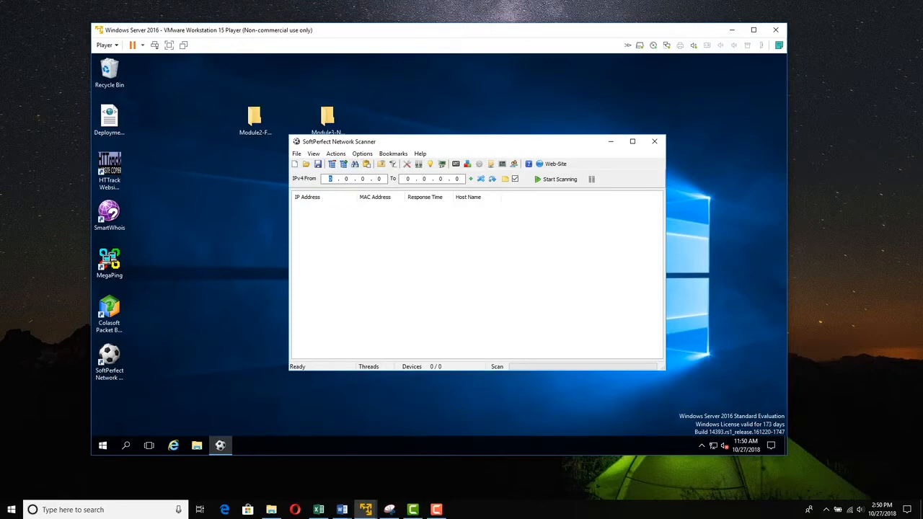
pyautogui.write('192.168.75.1')
pyautogui.press('Tab')
pyautogui.write('192 . 168 . 75 . 254')
# - Run DHCP Server Discovery, select the 192.168.75.254 server found, and close the results window
pyautogui.click(336, 153)
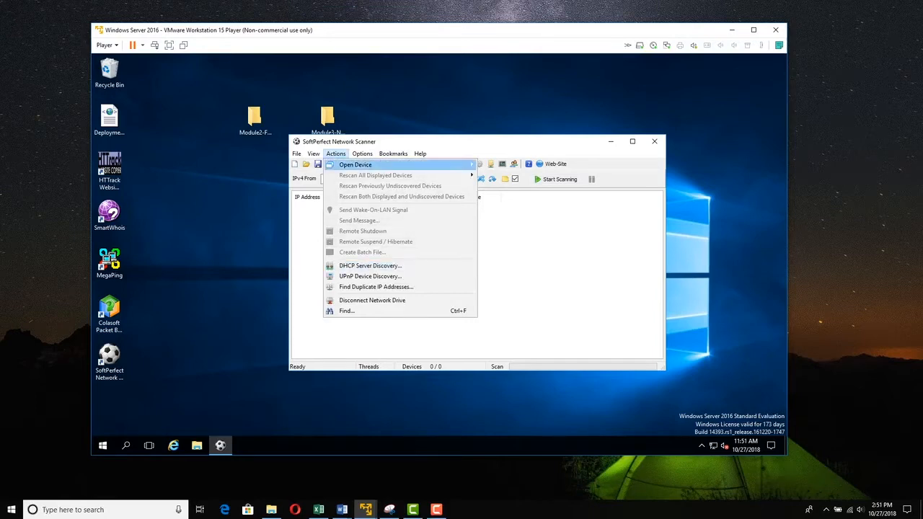
pyautogui.moveTo(356, 164)
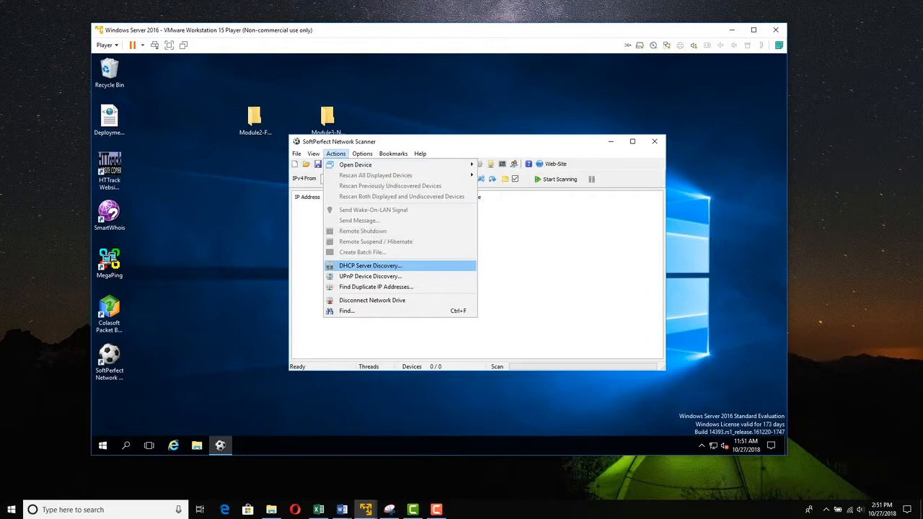
pyautogui.click(371, 266)
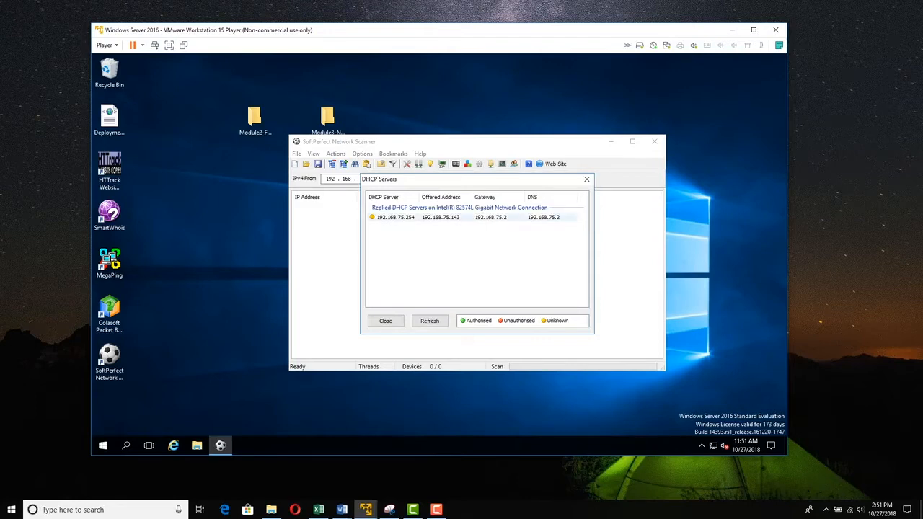
pyautogui.click(401, 218)
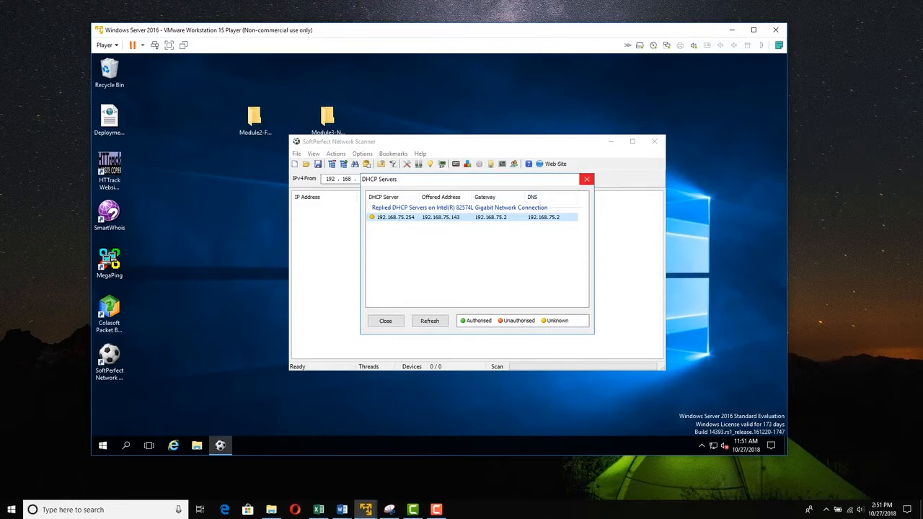
pyautogui.click(586, 179)
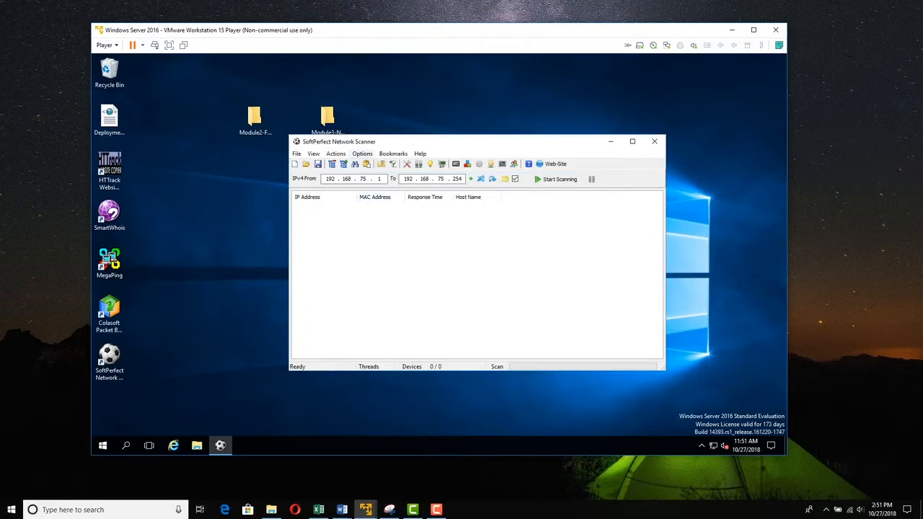
# - Open the Options menu
pyautogui.click(362, 153)
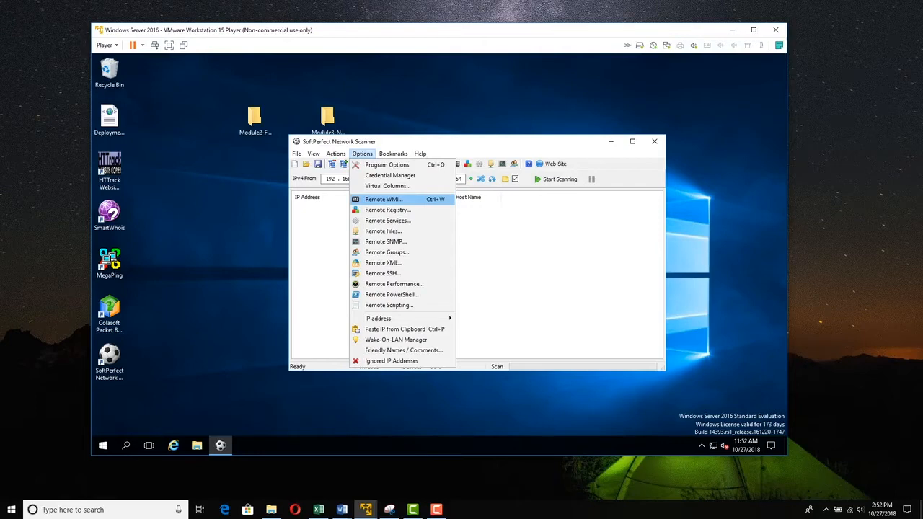
# - Open Remote WMI, mark all nine WMI queries, and widen the Item Name column
pyautogui.click(384, 199)
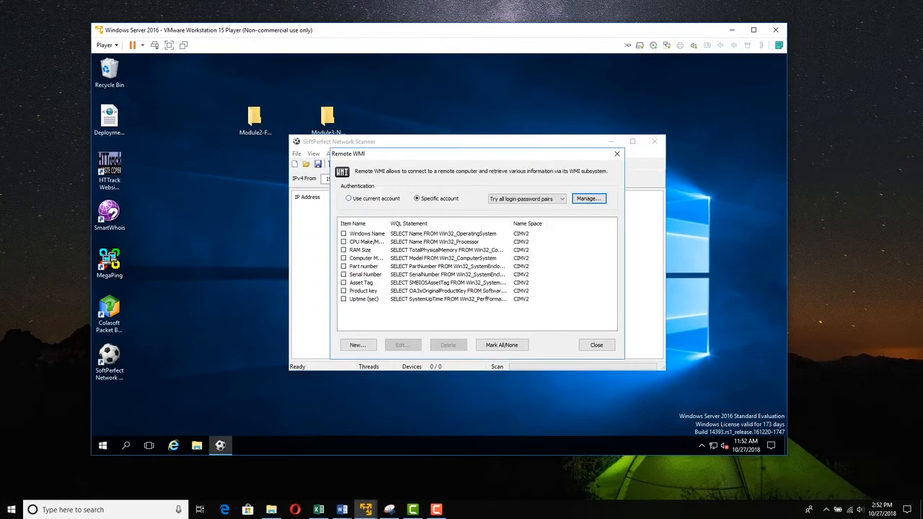
pyautogui.click(501, 344)
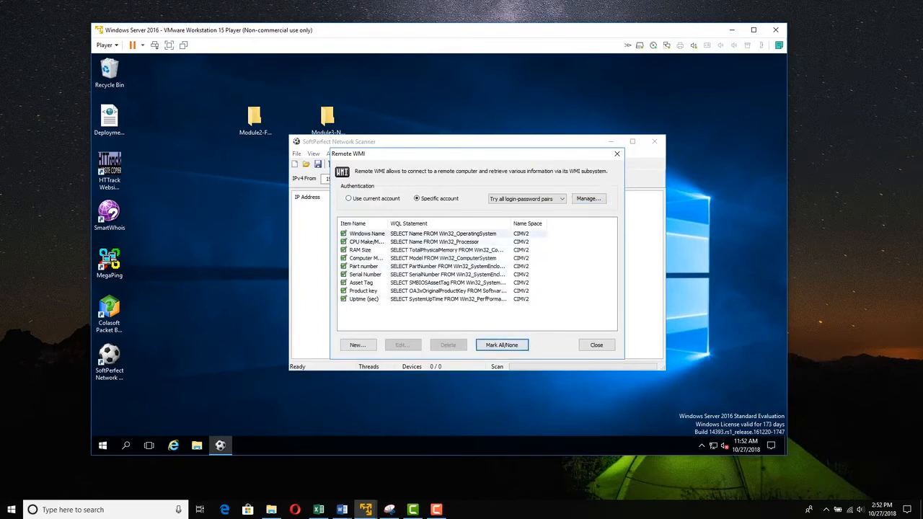
pyautogui.moveTo(421, 224); pyautogui.dragTo(425, 223)
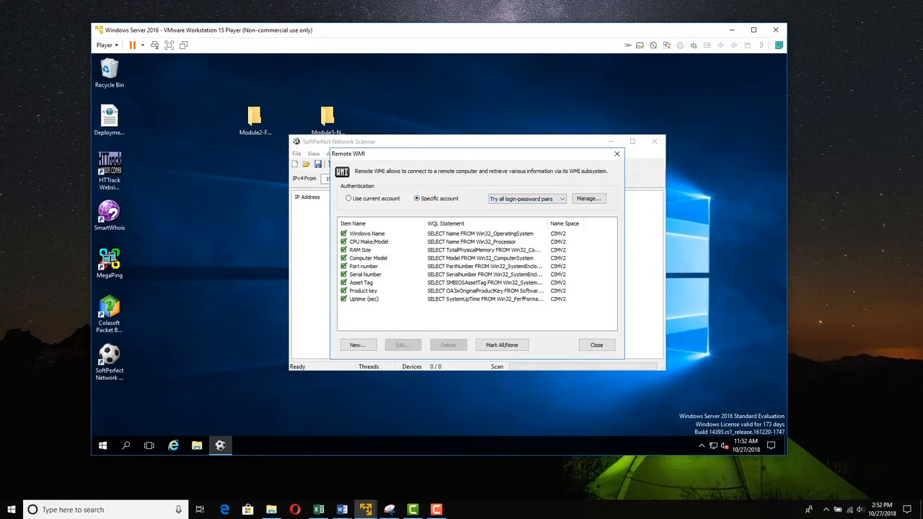
# - Set logins to try all login-password pairs and save an administrator credential with its password
pyautogui.click(526, 199)
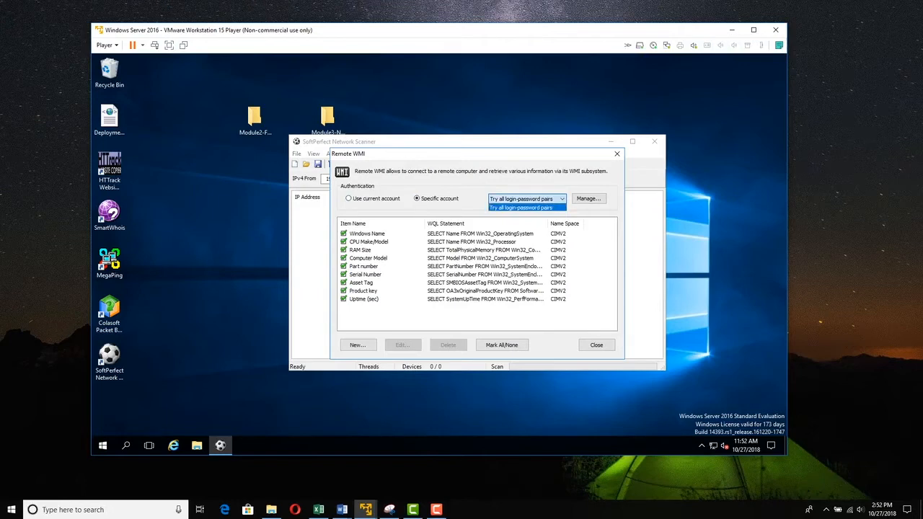
pyautogui.click(589, 198)
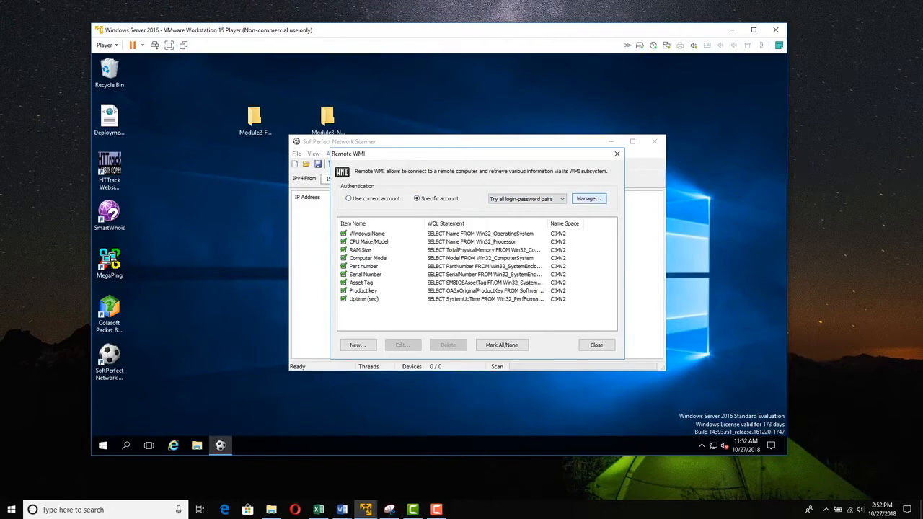
pyautogui.click(588, 198)
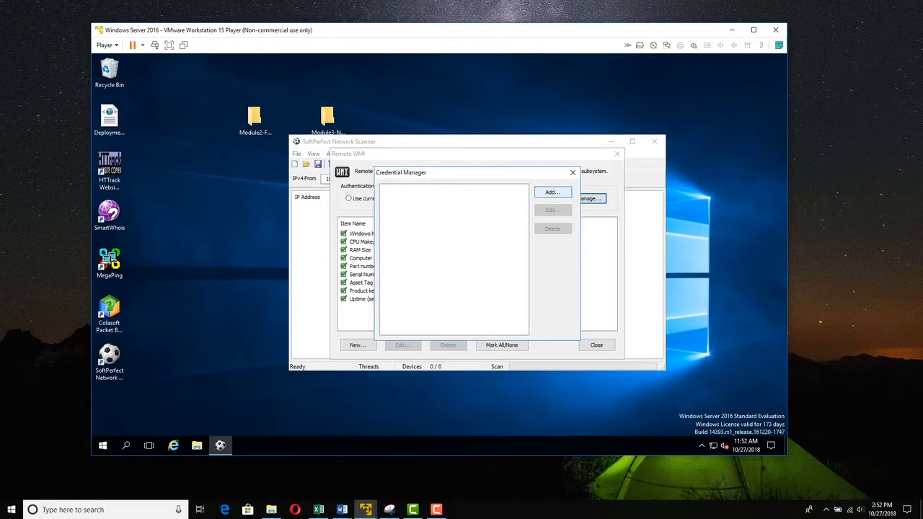
pyautogui.click(552, 191)
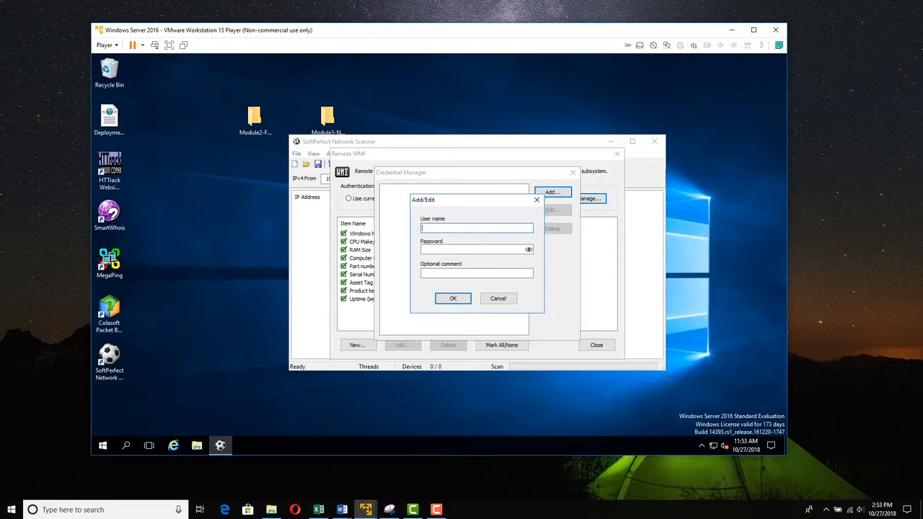
pyautogui.write('administrator')
pyautogui.press('Tab')
pyautogui.write('••')
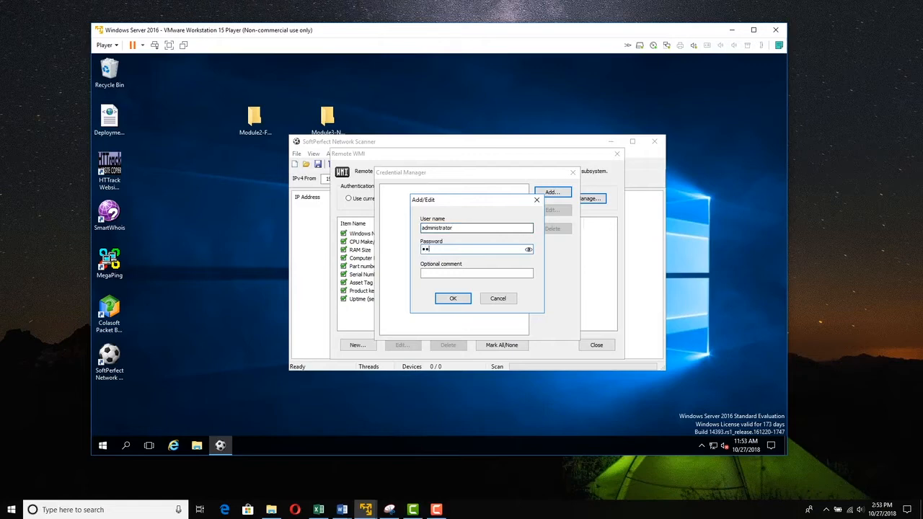
pyautogui.write('••••••')
pyautogui.press('Return')
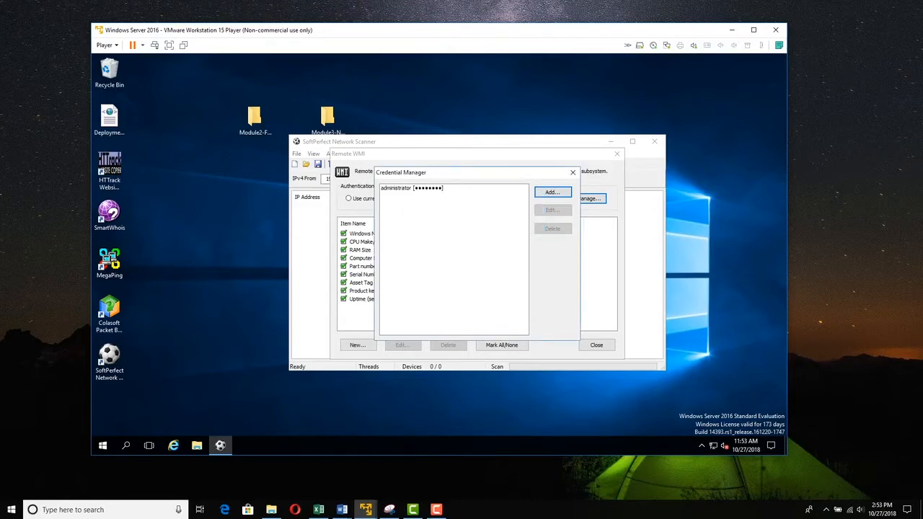
# - Save a second login account with its password, checking the password before saving
pyautogui.click(552, 192)
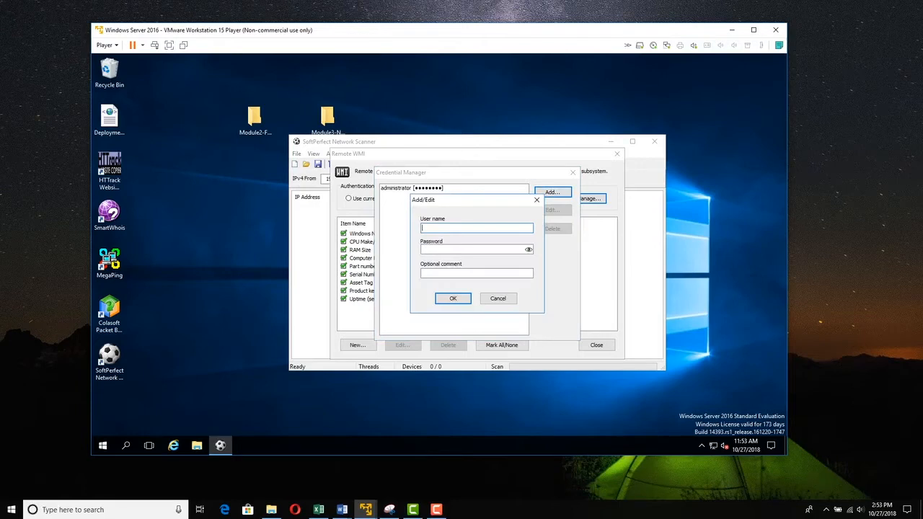
pyautogui.write('msfadmin')
pyautogui.press('Tab')
pyautogui.write('msfad')
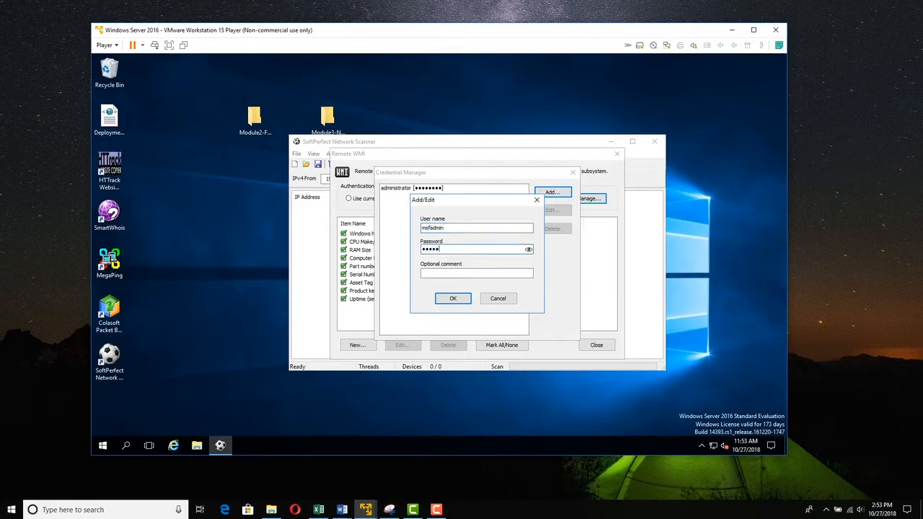
pyautogui.write('min')
pyautogui.click(529, 250)
pyautogui.click(445, 250)
pyautogui.click(529, 249)
pyautogui.press('Return')
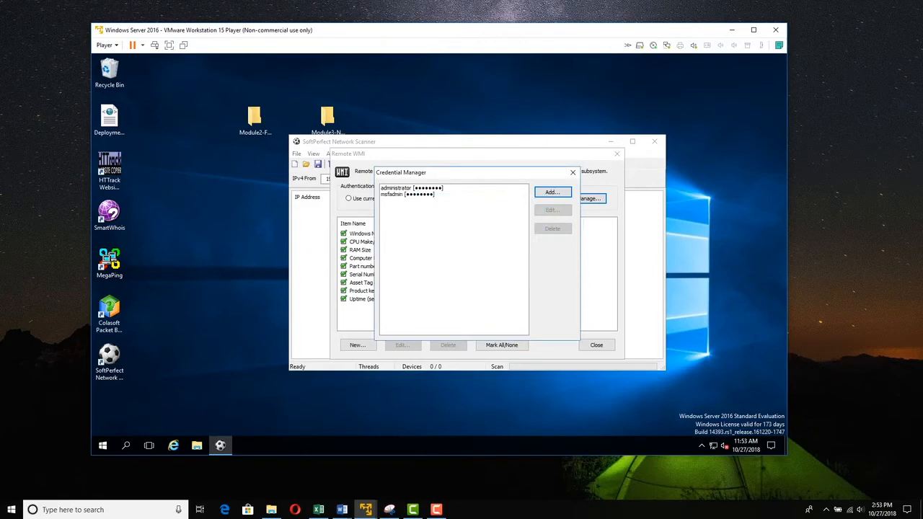
# - Close the Credential Manager, browse a new query in WMI Query Builder, then cancel it
pyautogui.click(573, 172)
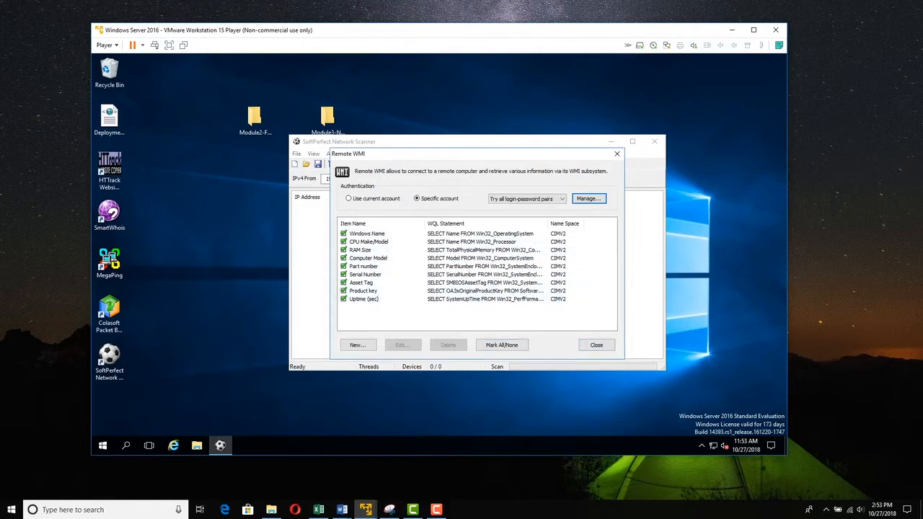
pyautogui.click(358, 345)
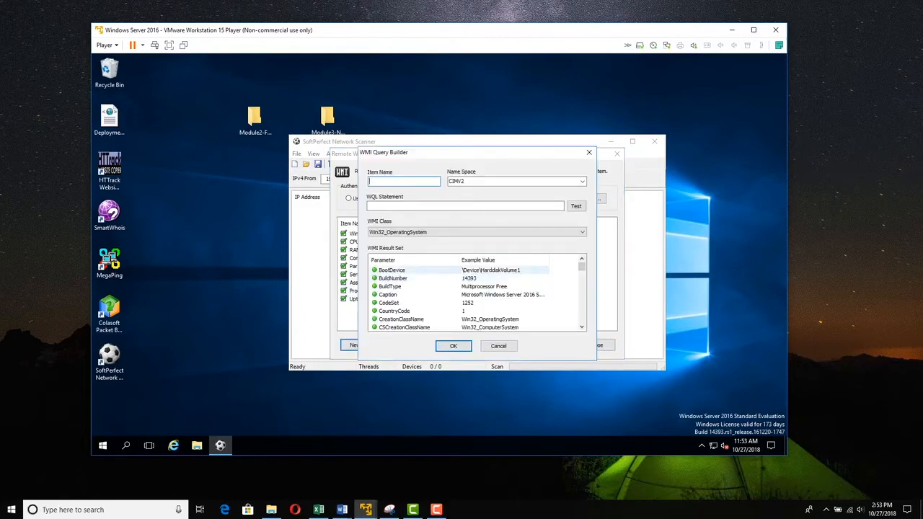
pyautogui.scroll(-5, 476, 296)
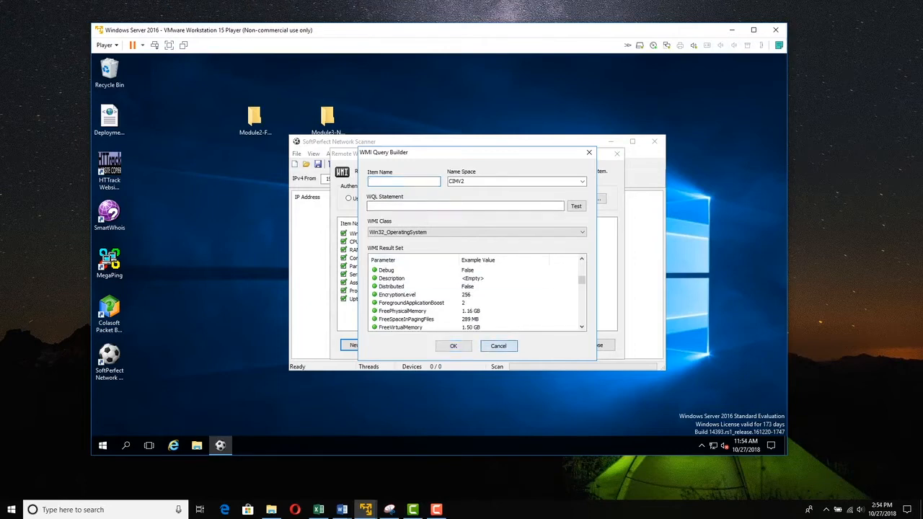
pyautogui.click(498, 346)
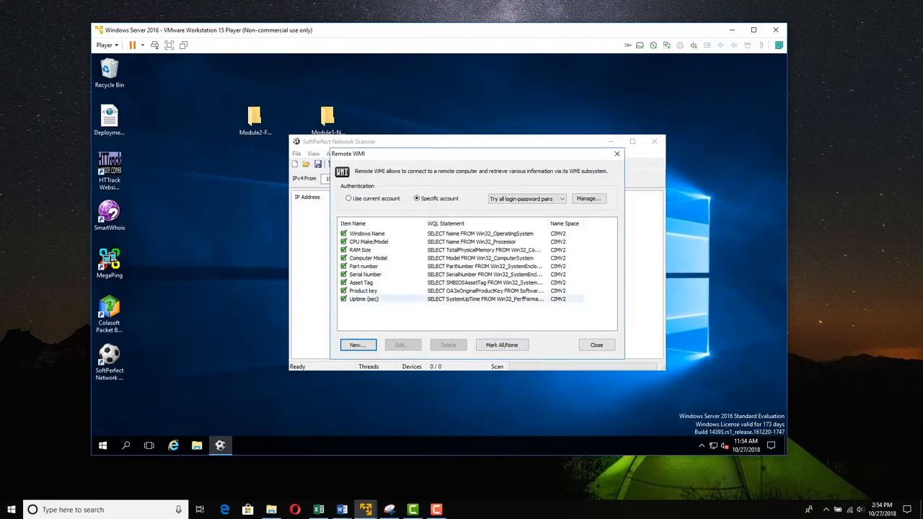
# - Tick Service Pack, Windows Version and Windows Type in Remote Registry, then open Remote Services
pyautogui.click(597, 345)
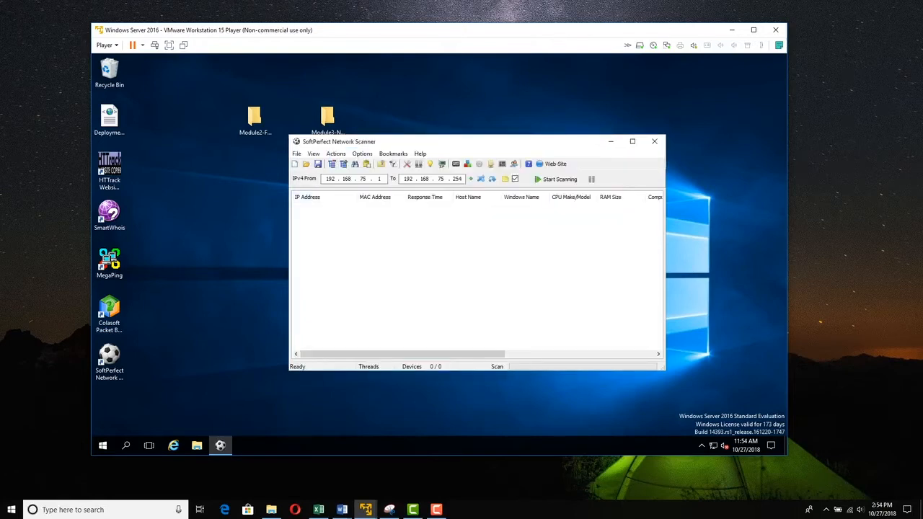
pyautogui.click(362, 153)
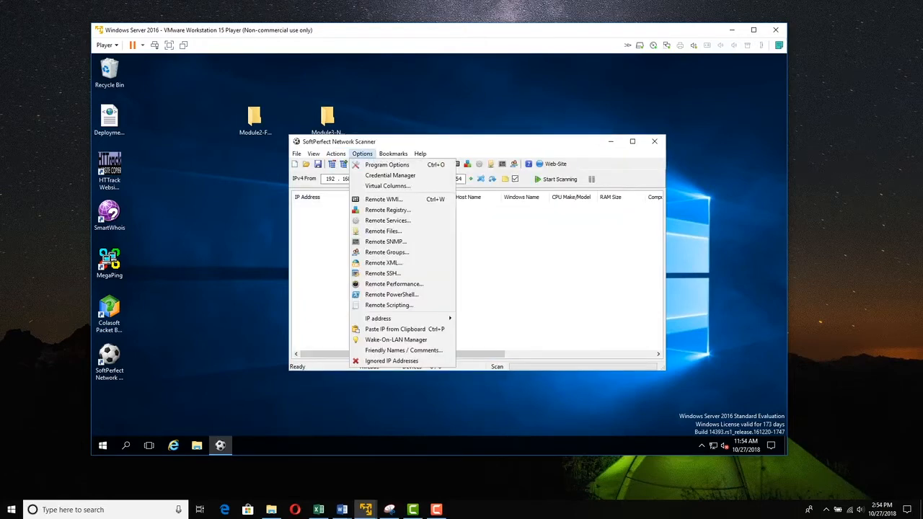
pyautogui.click(387, 210)
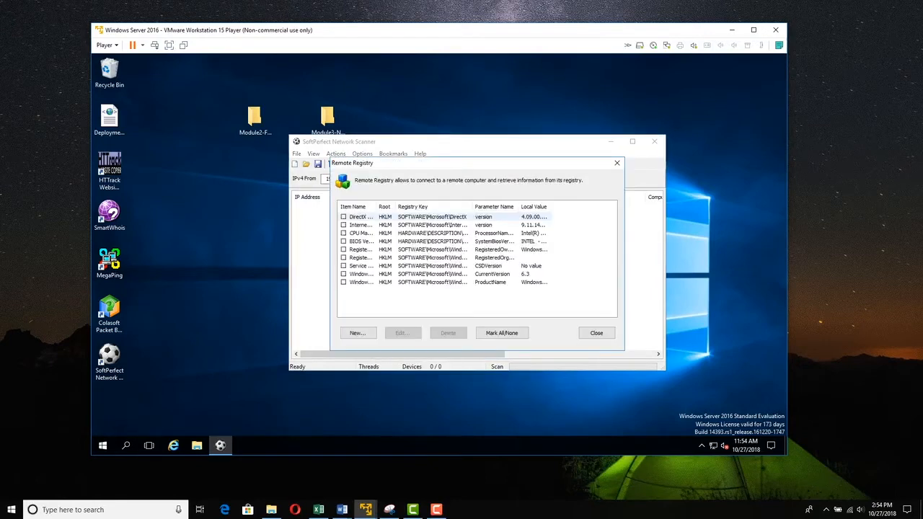
pyautogui.moveTo(376, 206); pyautogui.dragTo(444, 206)
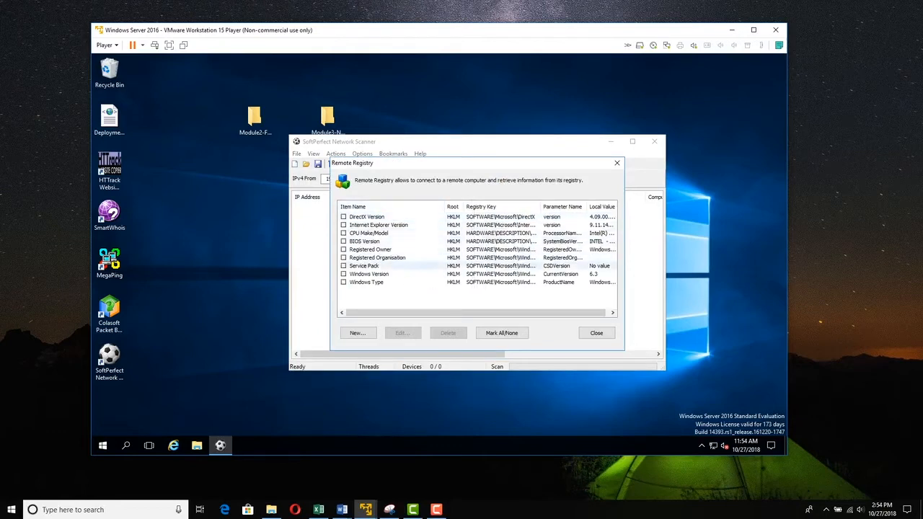
pyautogui.click(343, 265)
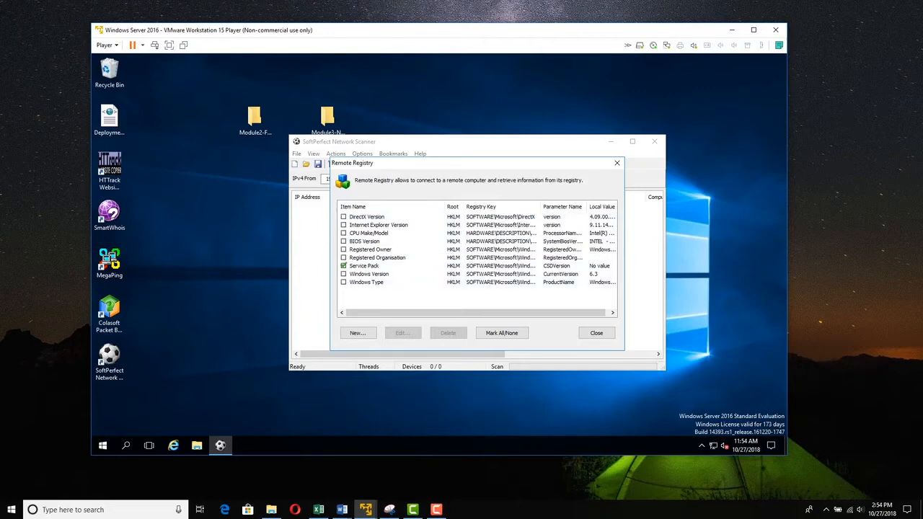
pyautogui.click(343, 274)
pyautogui.click(344, 282)
pyautogui.click(616, 163)
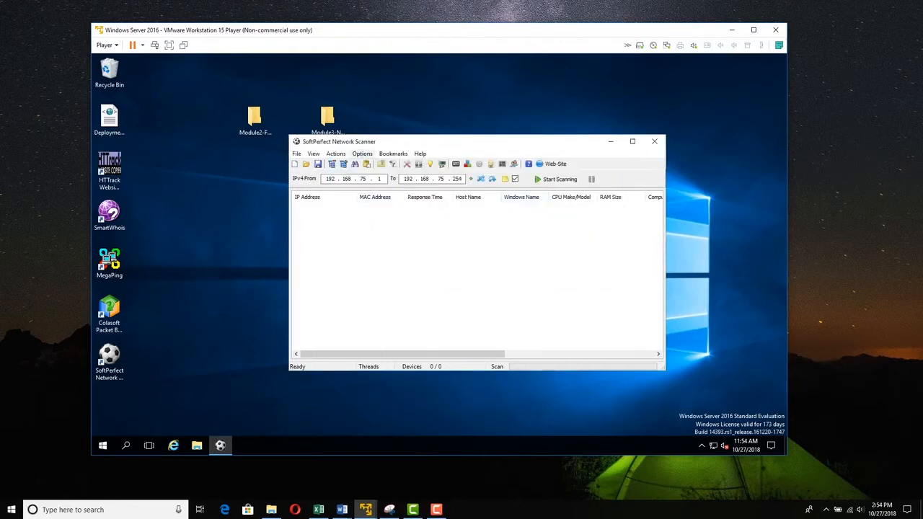
pyautogui.click(362, 153)
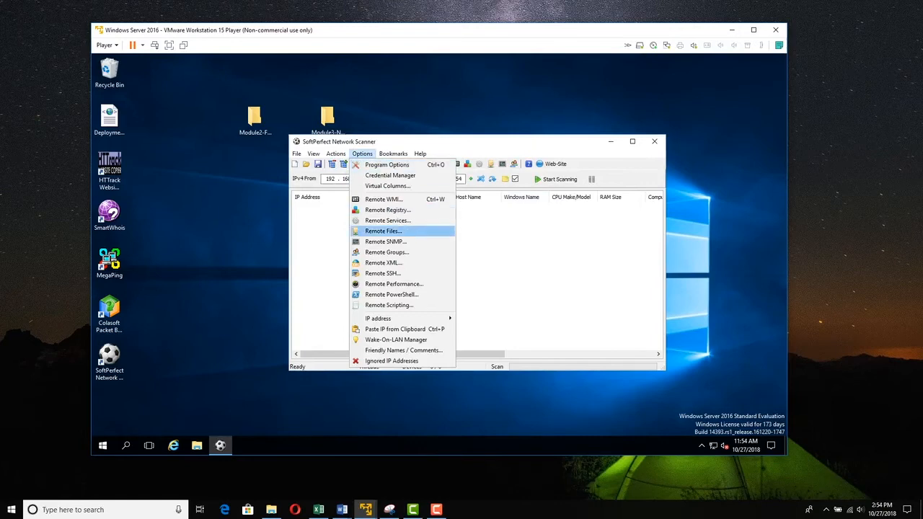
pyautogui.click(387, 220)
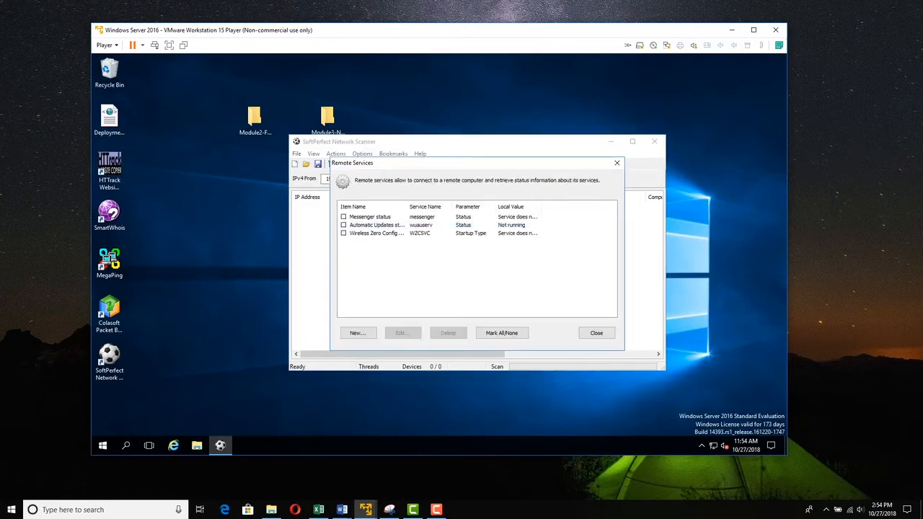
# - Close Remote Services, open Remote Files with its Outlook Version item, and start a new item
pyautogui.click(596, 333)
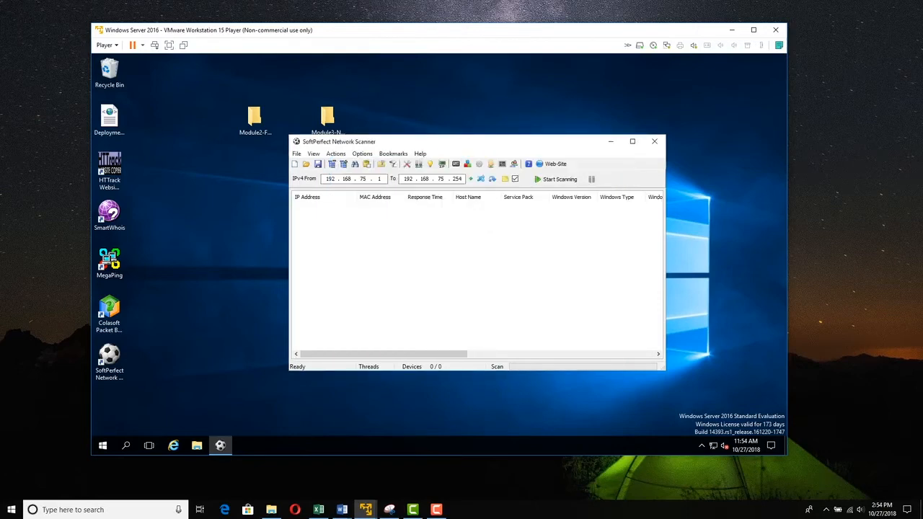
pyautogui.click(362, 154)
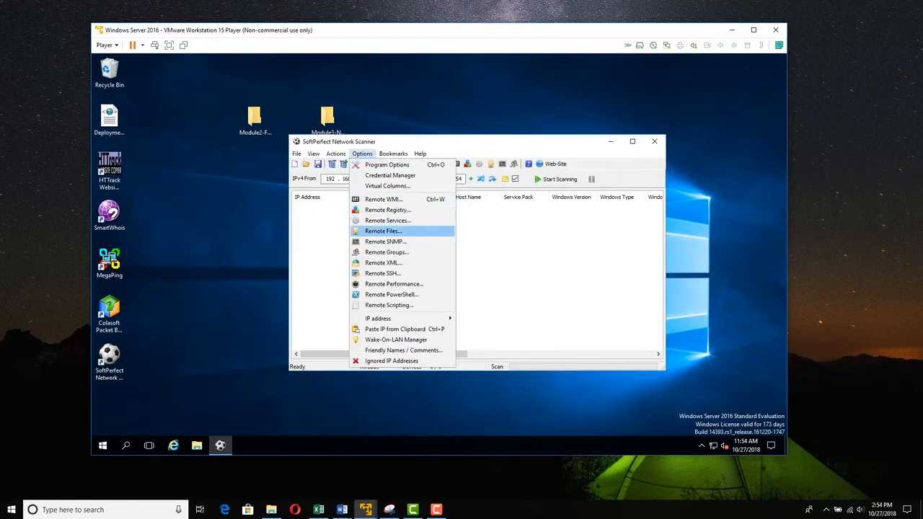
pyautogui.click(383, 230)
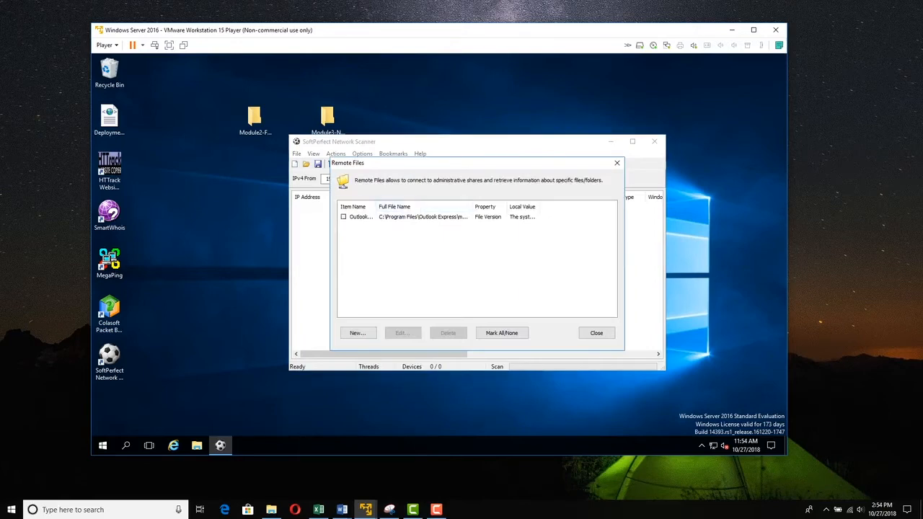
pyautogui.moveTo(376, 206); pyautogui.dragTo(405, 207)
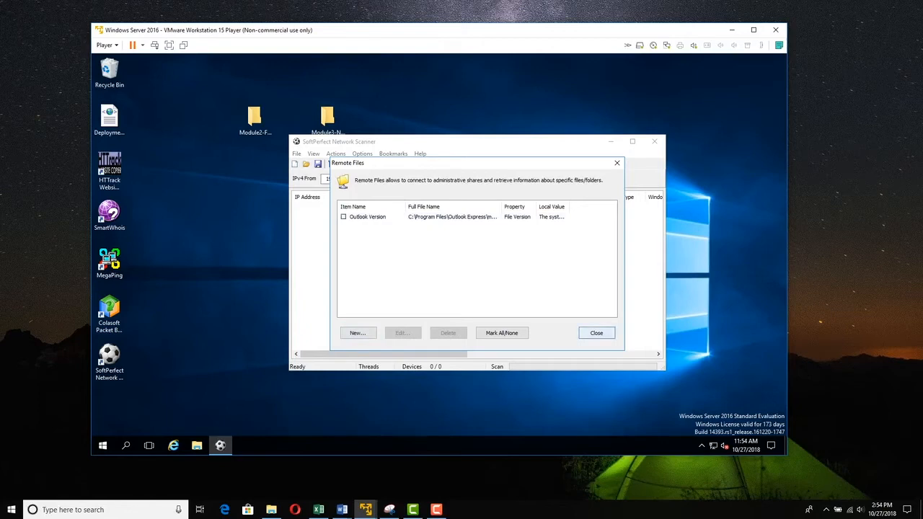
pyautogui.click(358, 332)
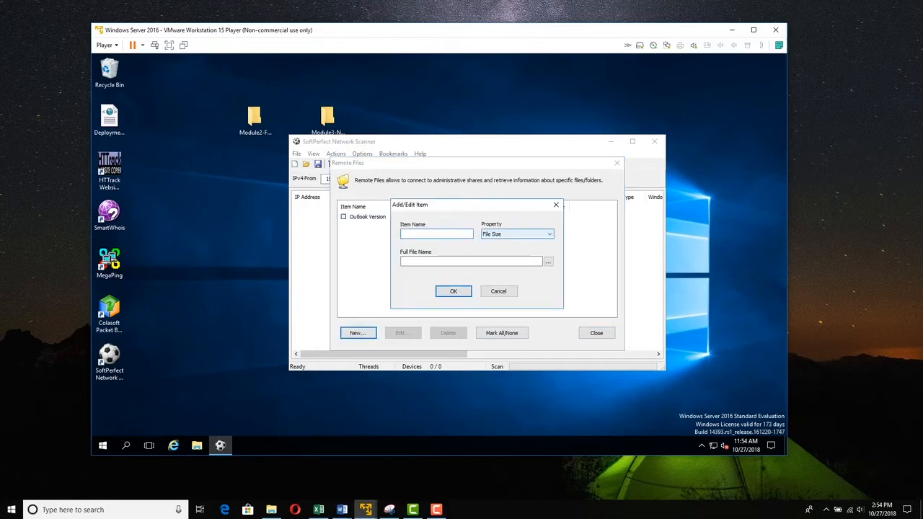
# - Try a File Exists item named *.doc, dismiss the full-path error, and cancel the item
pyautogui.click(540, 234)
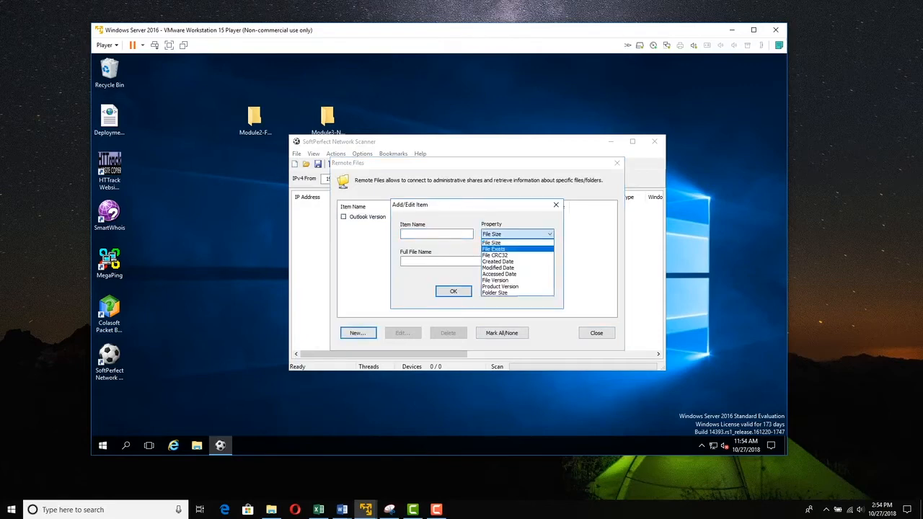
pyautogui.click(498, 249)
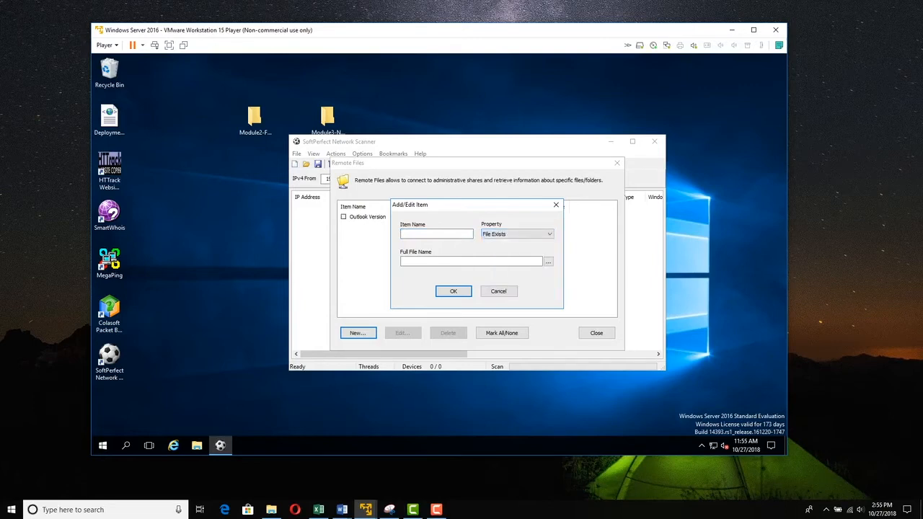
pyautogui.click(436, 234)
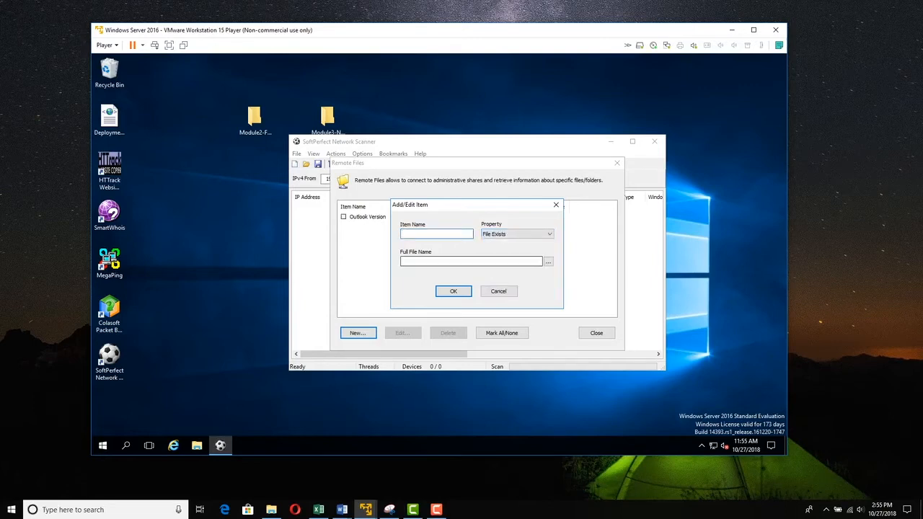
pyautogui.write('*.doc')
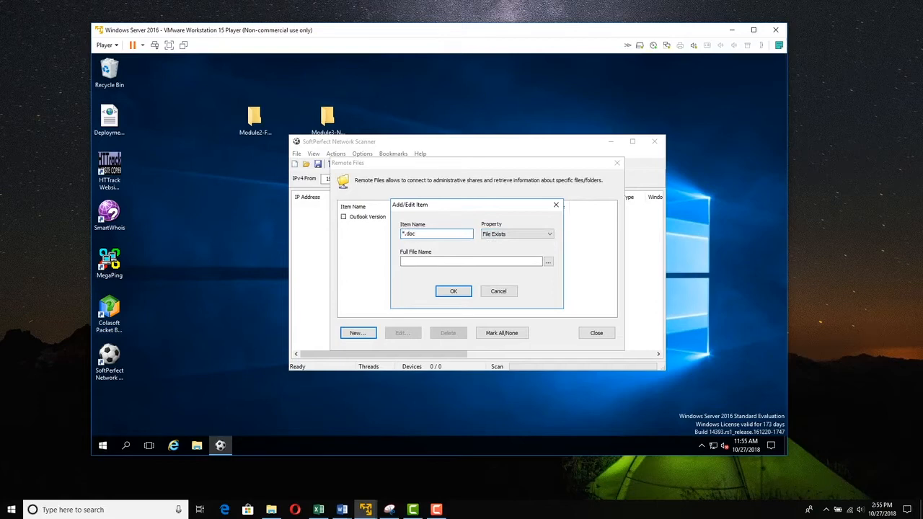
pyautogui.press('BackSpace')
pyautogui.press('BackSpace')
pyautogui.press('BackSpace')
pyautogui.write('txt')
pyautogui.press('BackSpace')
pyautogui.press('BackSpace')
pyautogui.press('BackSpace')
pyautogui.write('doc')
pyautogui.click(453, 291)
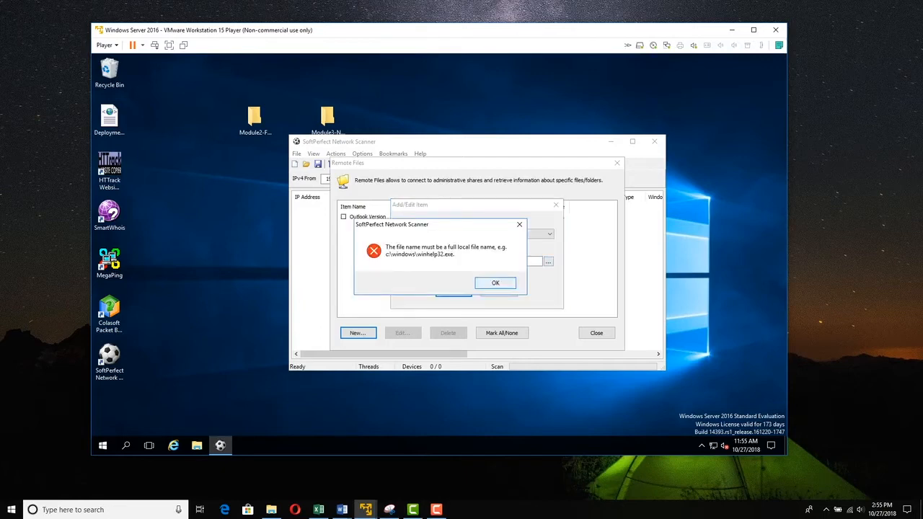
pyautogui.click(496, 282)
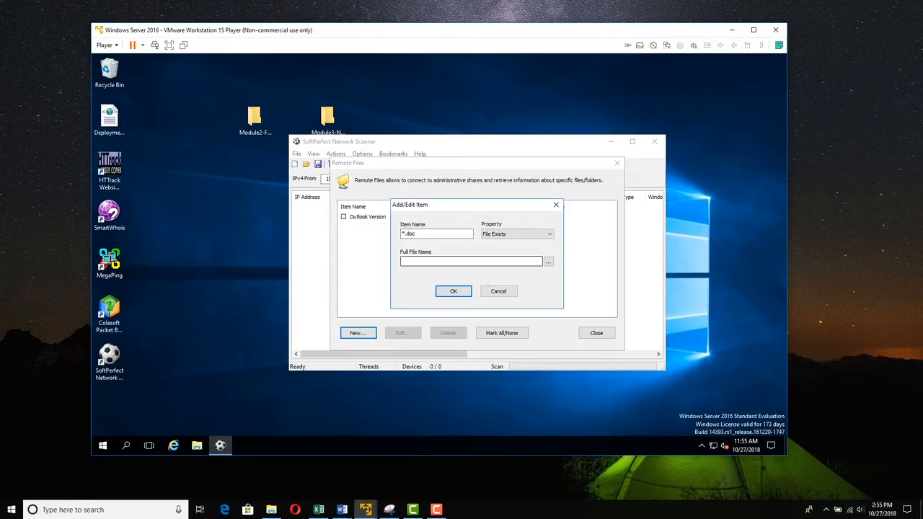
pyautogui.click(498, 291)
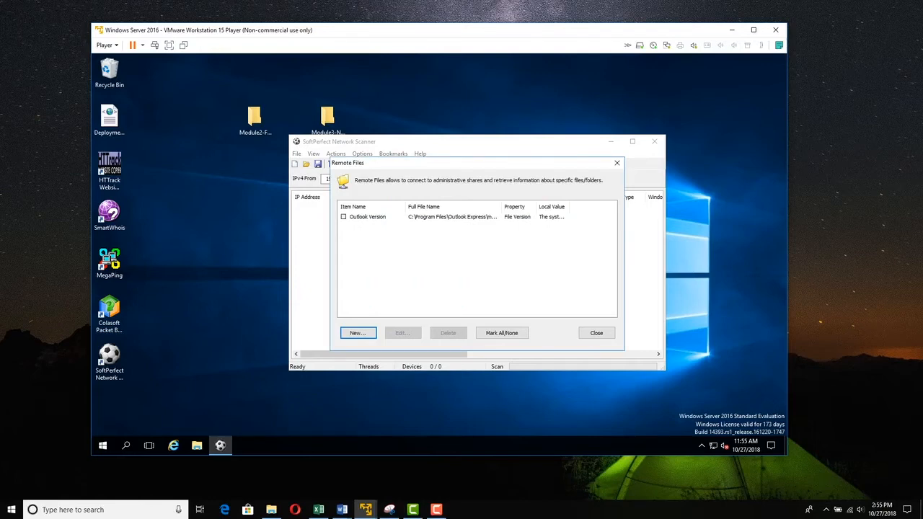
# - Close Remote Files, mark all five Remote SNMP queries from Host name to System Location, and close
pyautogui.click(597, 332)
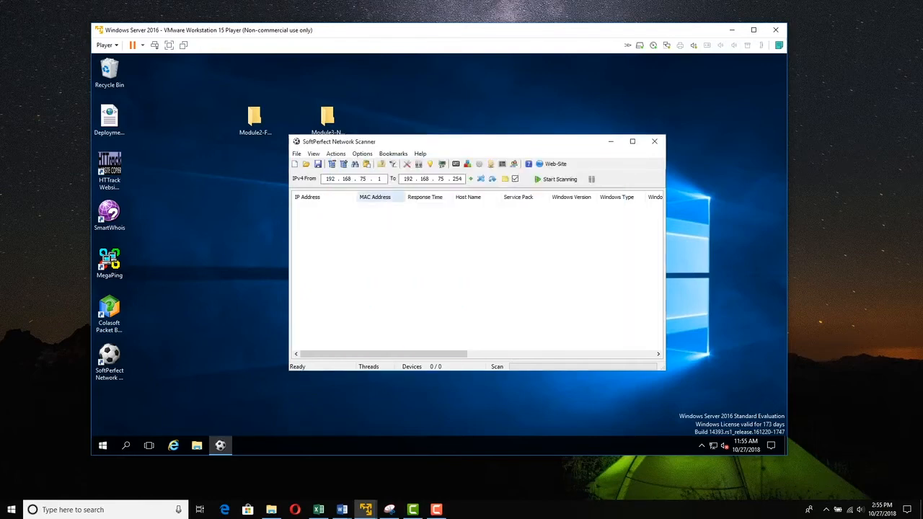
pyautogui.click(362, 154)
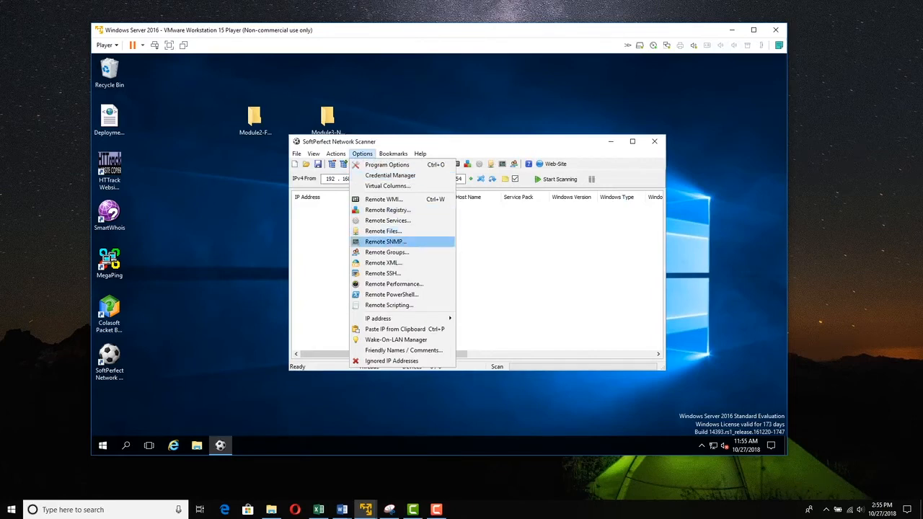
pyautogui.click(385, 241)
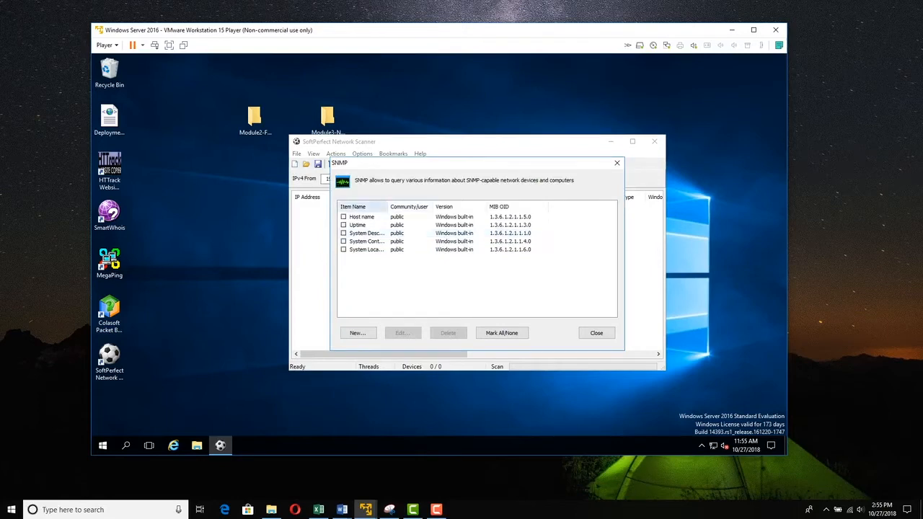
pyautogui.moveTo(388, 207); pyautogui.dragTo(426, 207)
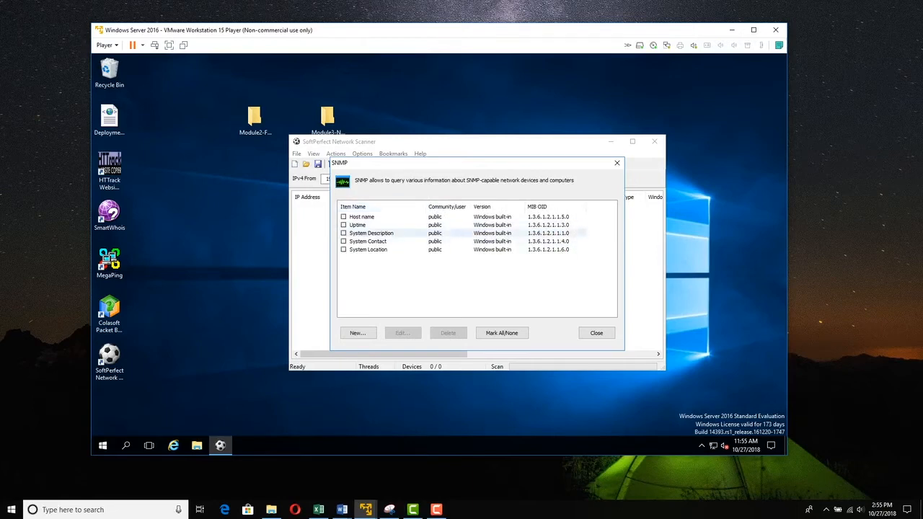
pyautogui.click(505, 334)
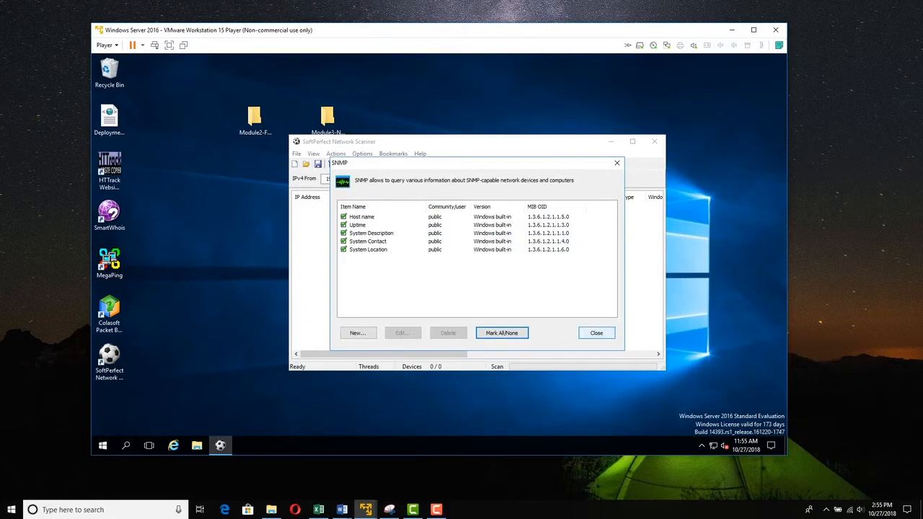
pyautogui.click(597, 332)
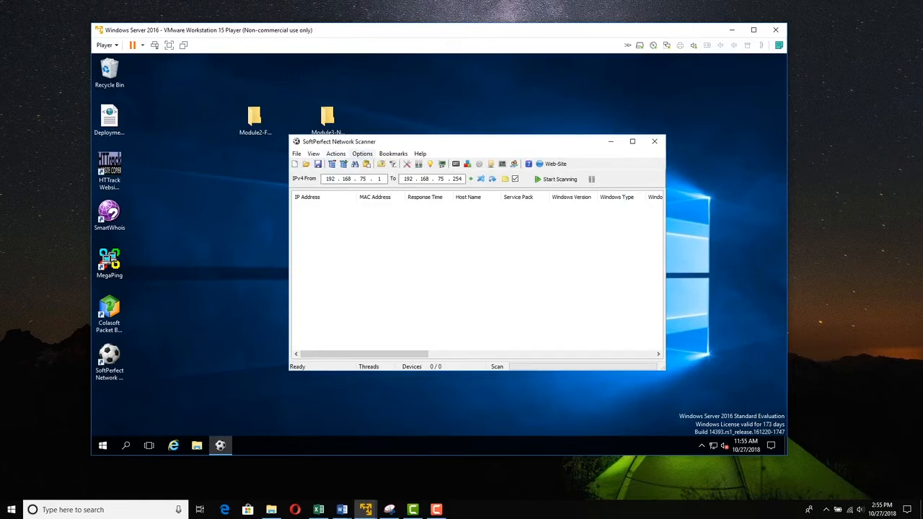
# - Tick all three existing remote group queries and widen the Item Name column
pyautogui.click(362, 153)
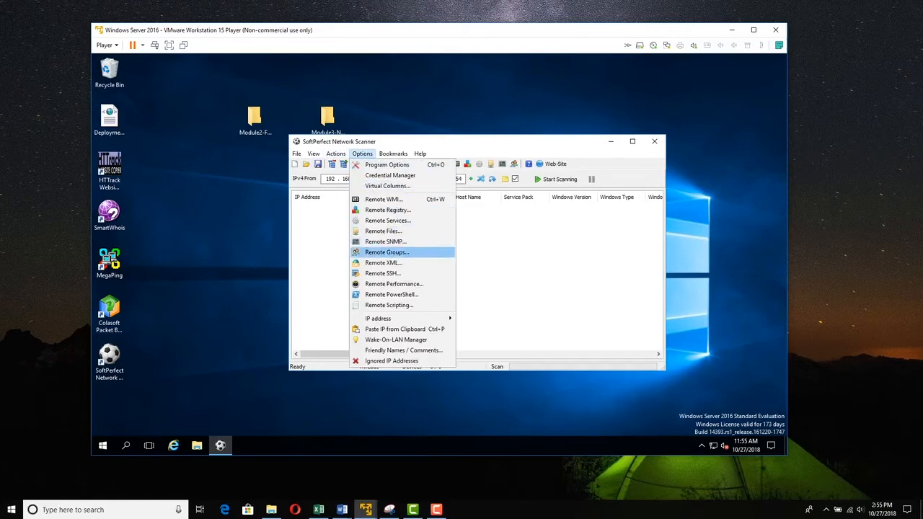
pyautogui.click(387, 251)
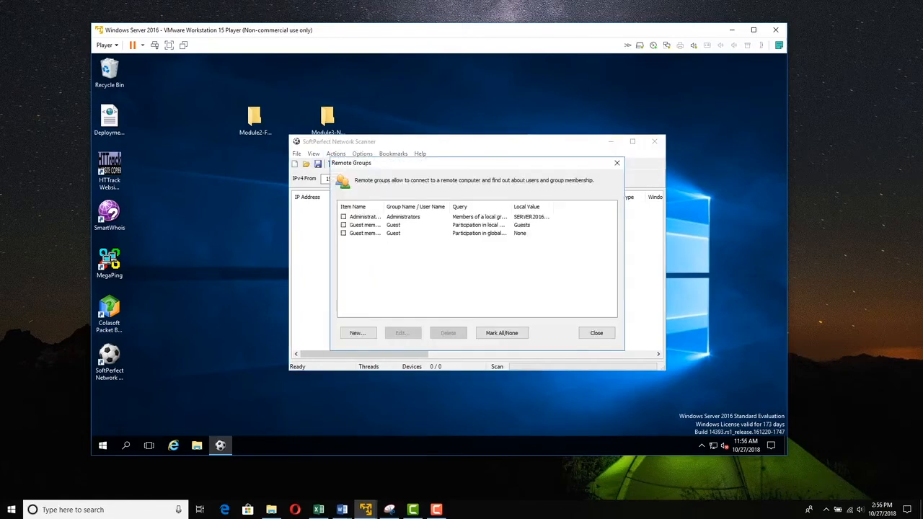
pyautogui.click(502, 332)
pyautogui.moveTo(383, 206); pyautogui.dragTo(410, 206)
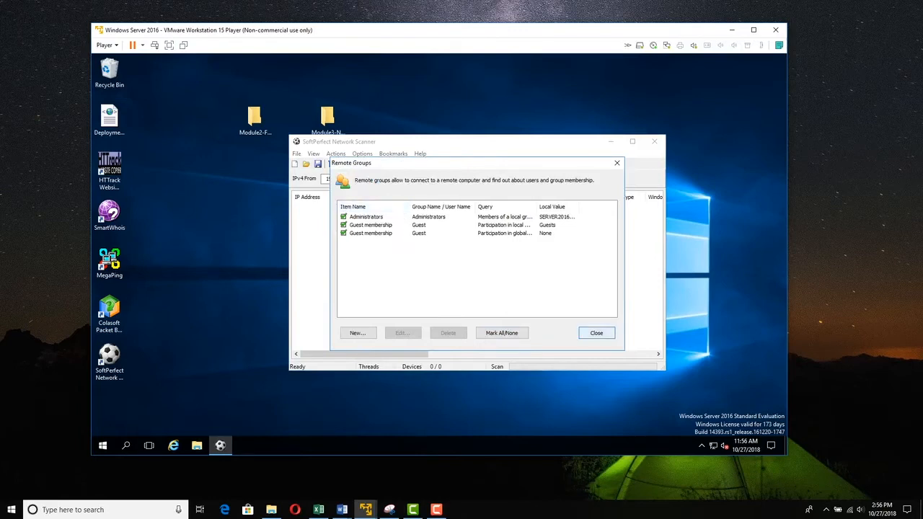
# - Add a 'Domain admins' query listing members of the global group 'domain admins'
pyautogui.click(358, 333)
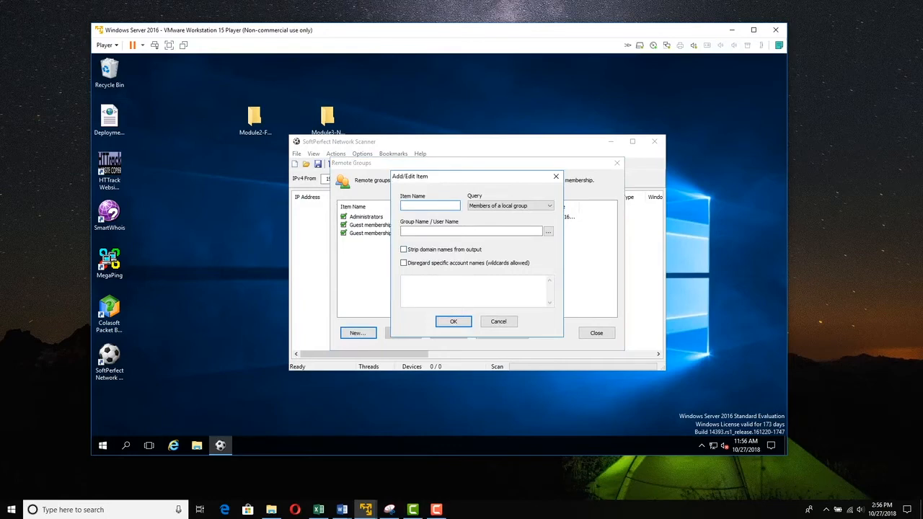
pyautogui.write('Domain admins')
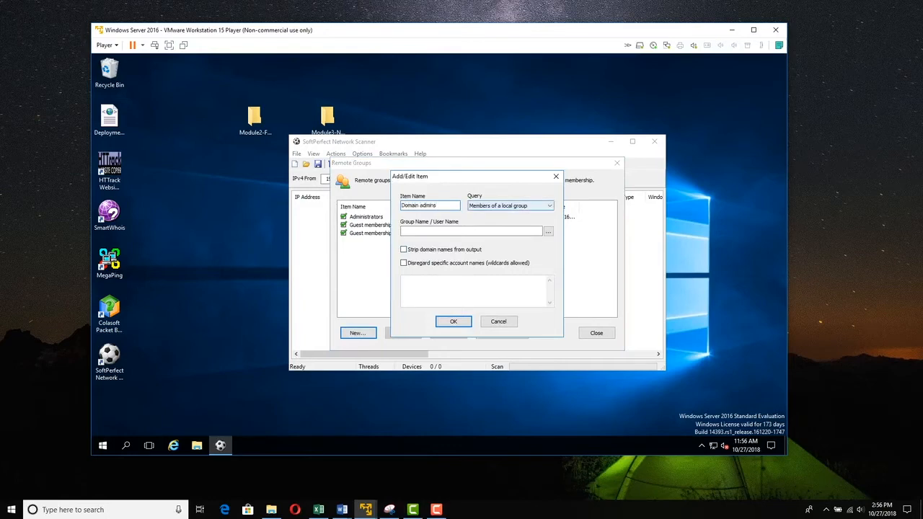
pyautogui.click(549, 207)
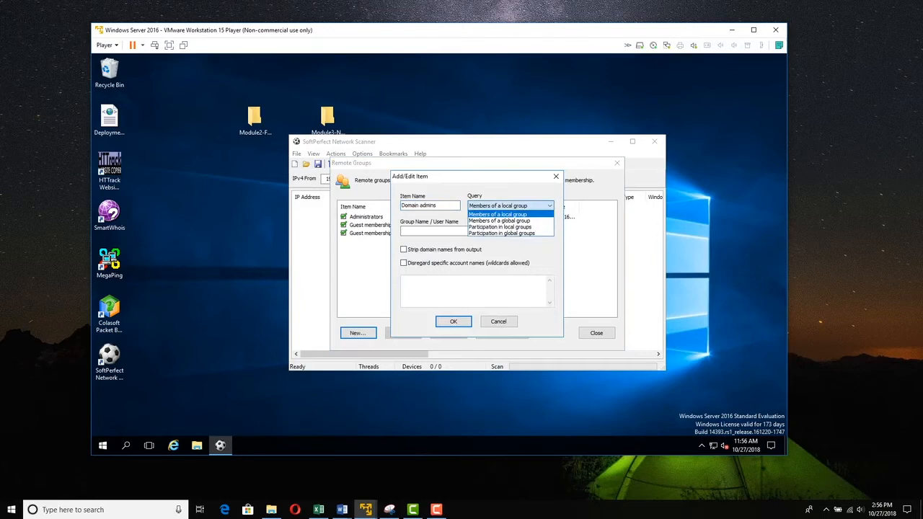
pyautogui.click(500, 221)
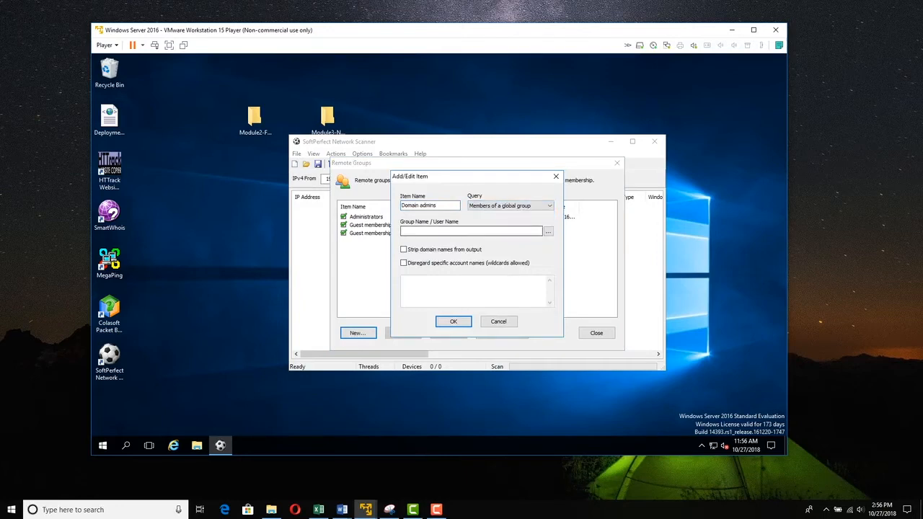
pyautogui.click(471, 232)
pyautogui.write('domain admins')
pyautogui.press('Return')
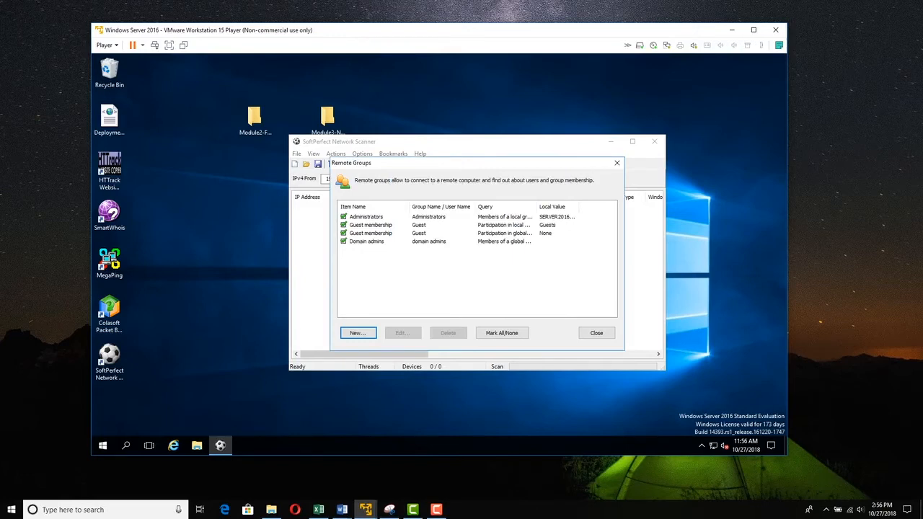
pyautogui.click(596, 333)
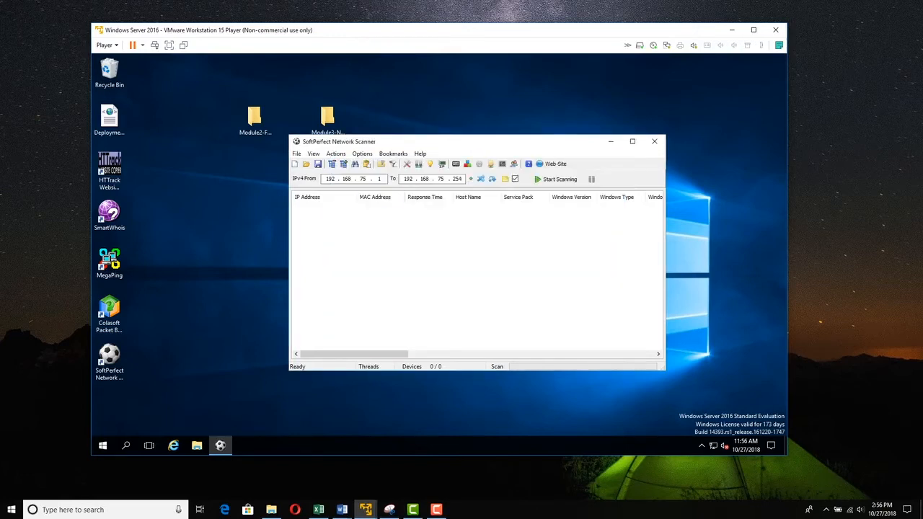
# - Tick all six Remote SSH queries, System version through Uptime, and view the saved SSH login accounts
pyautogui.click(362, 153)
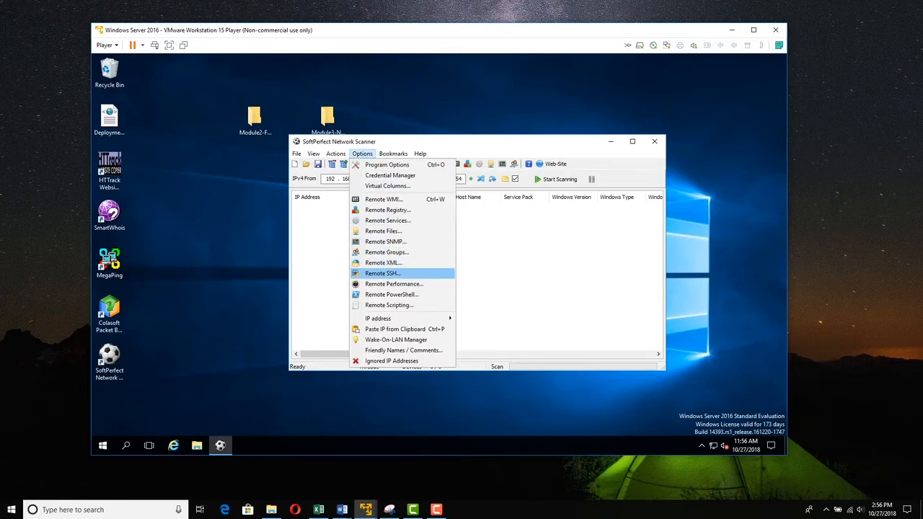
pyautogui.click(389, 274)
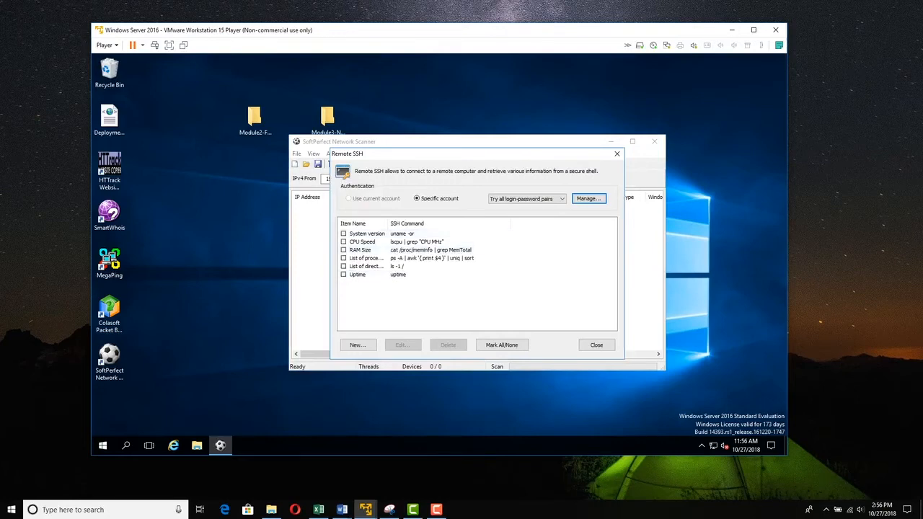
pyautogui.click(501, 345)
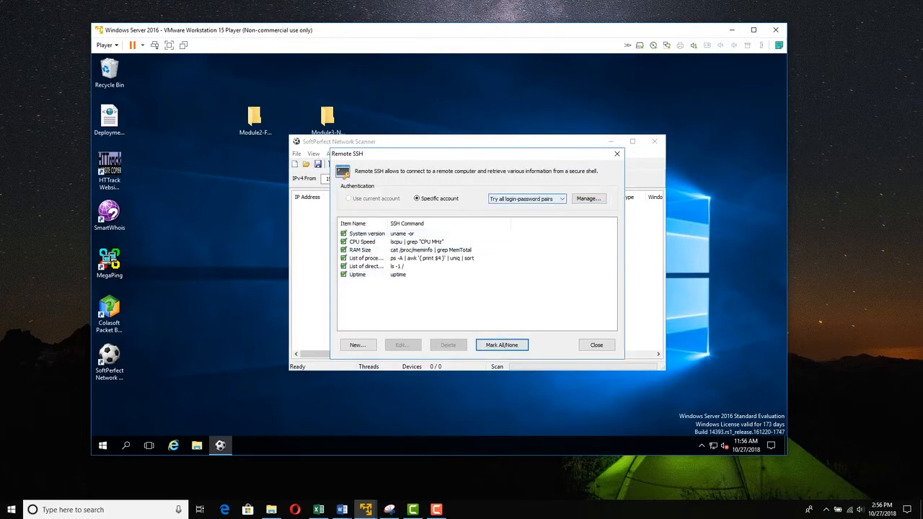
pyautogui.click(588, 199)
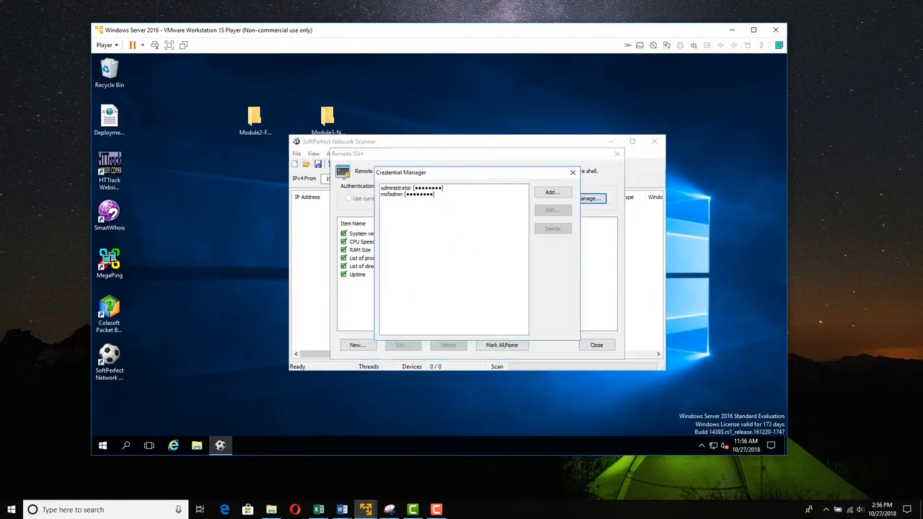
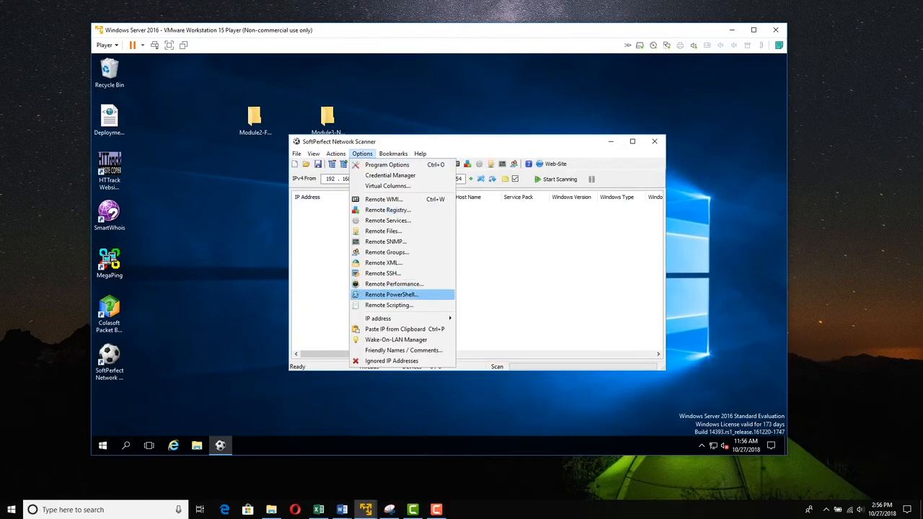
# - Enable all five Remote PowerShell scripts, authenticating with a specific account, and widen the Item Name column
pyautogui.click(392, 295)
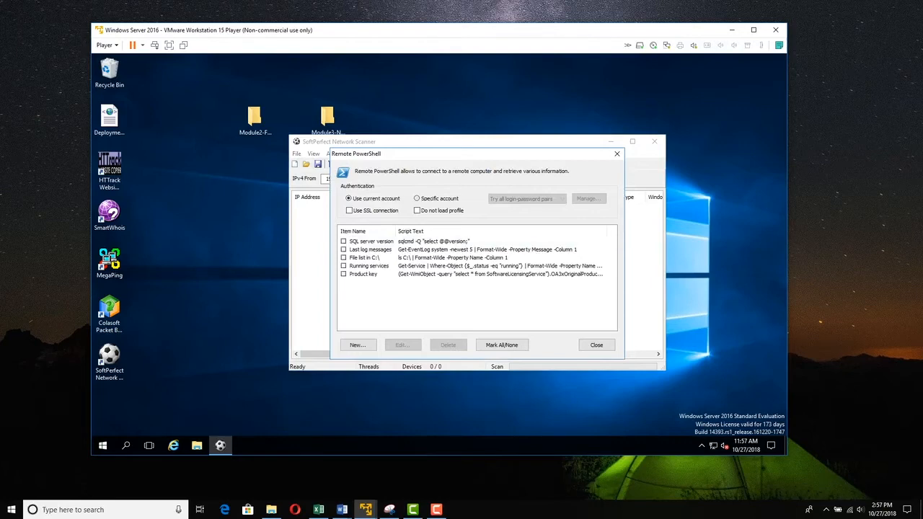
pyautogui.click(417, 198)
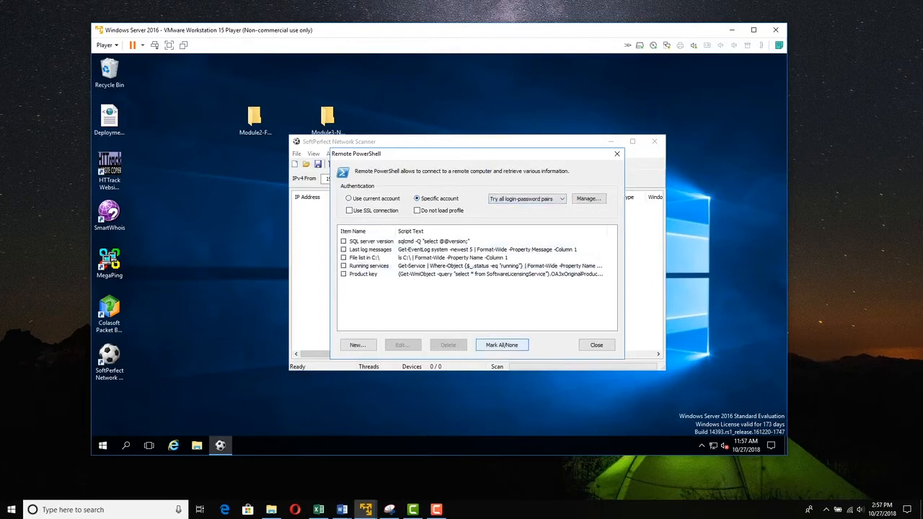
pyautogui.click(501, 345)
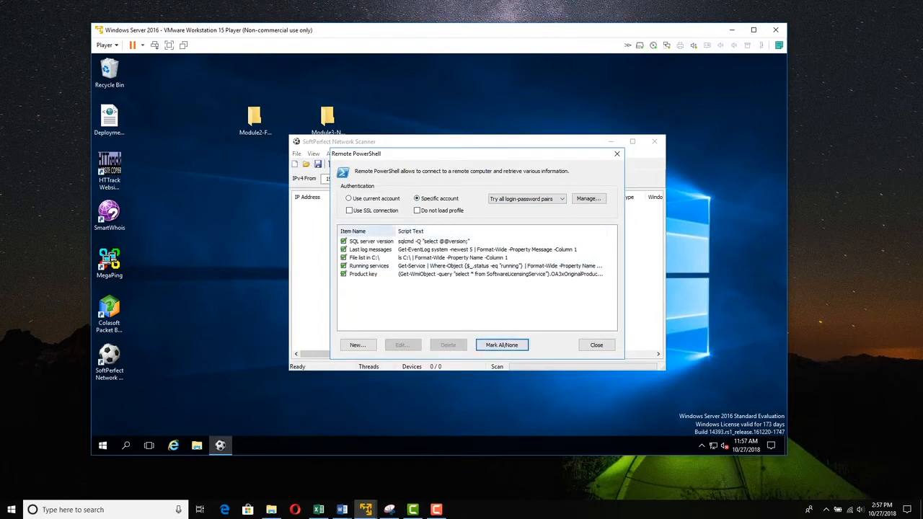
pyautogui.moveTo(395, 231); pyautogui.dragTo(424, 230)
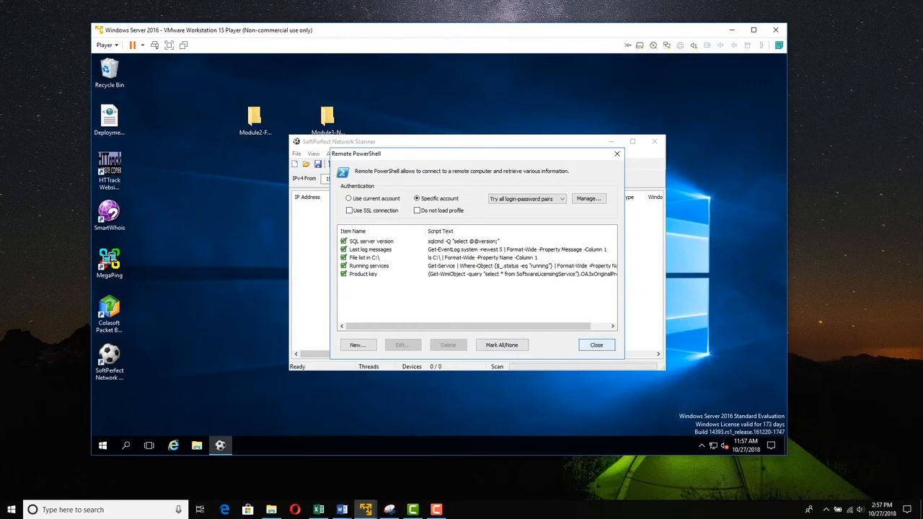
pyautogui.click(597, 345)
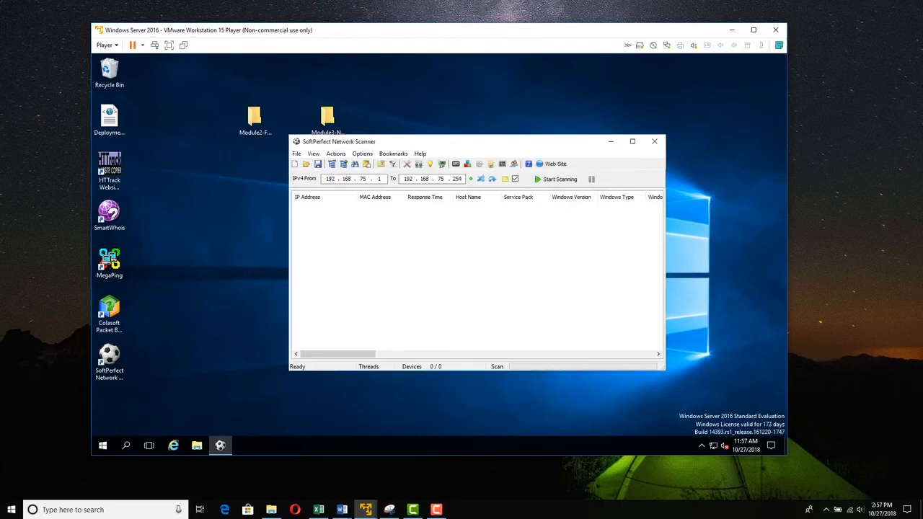
pyautogui.click(362, 153)
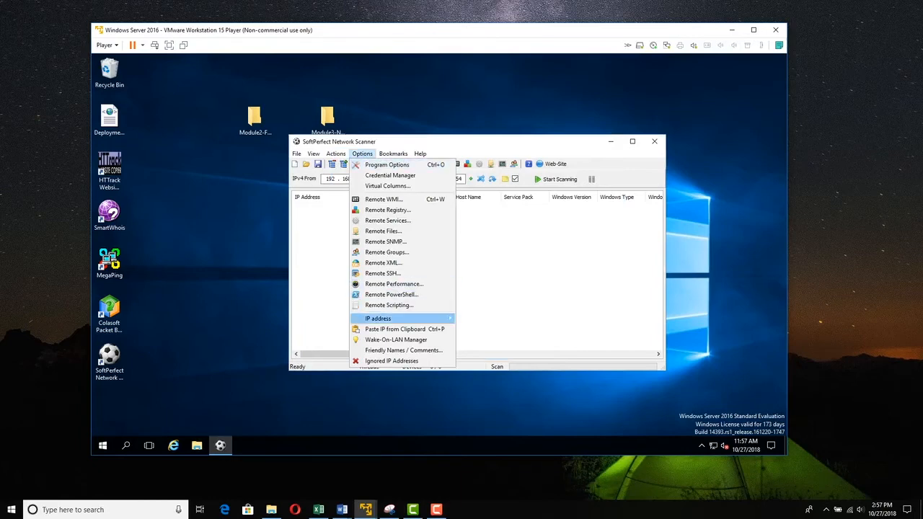
pyautogui.moveTo(389, 318)
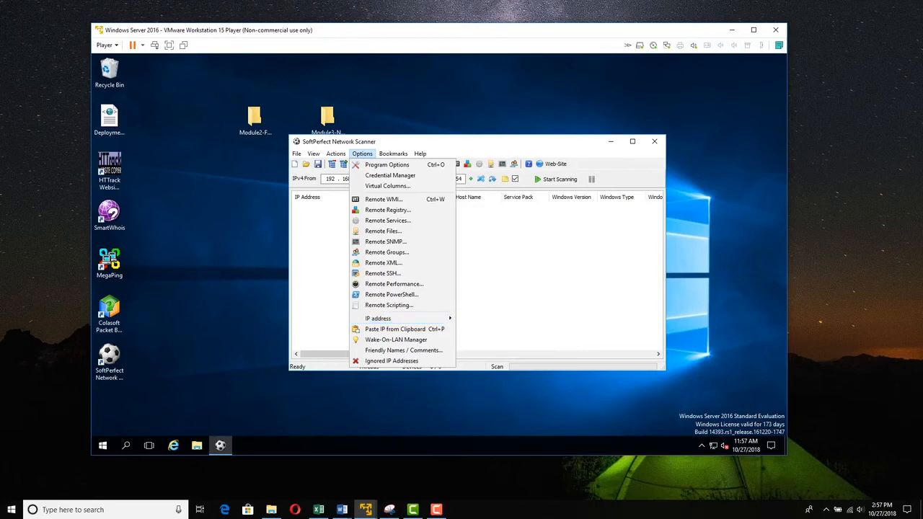
pyautogui.click(362, 154)
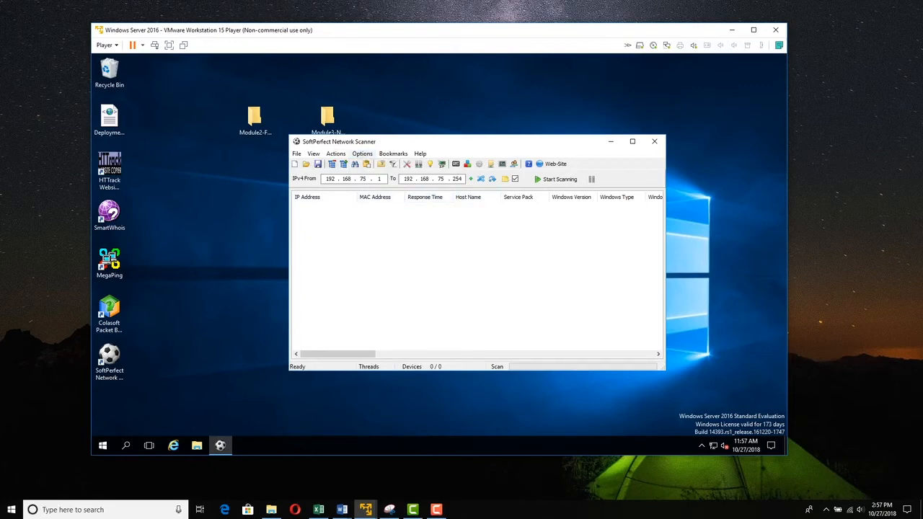
pyautogui.click(362, 154)
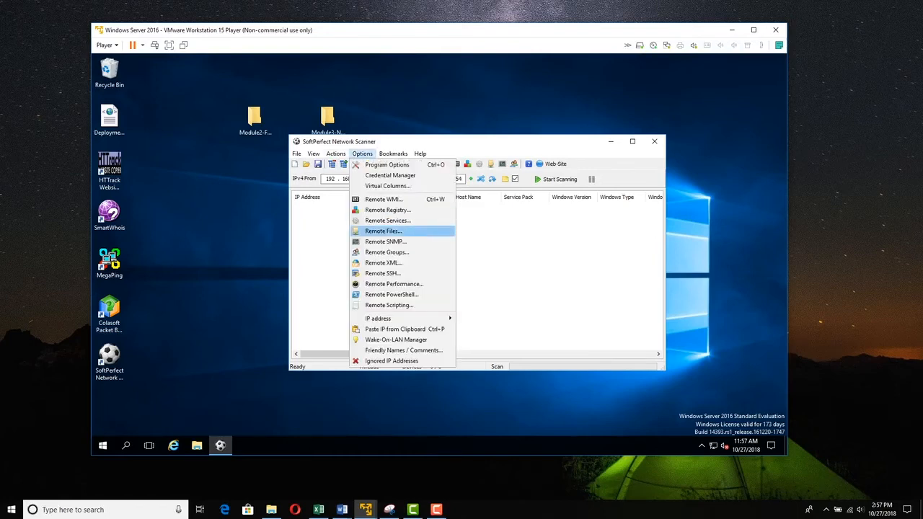
pyautogui.click(386, 241)
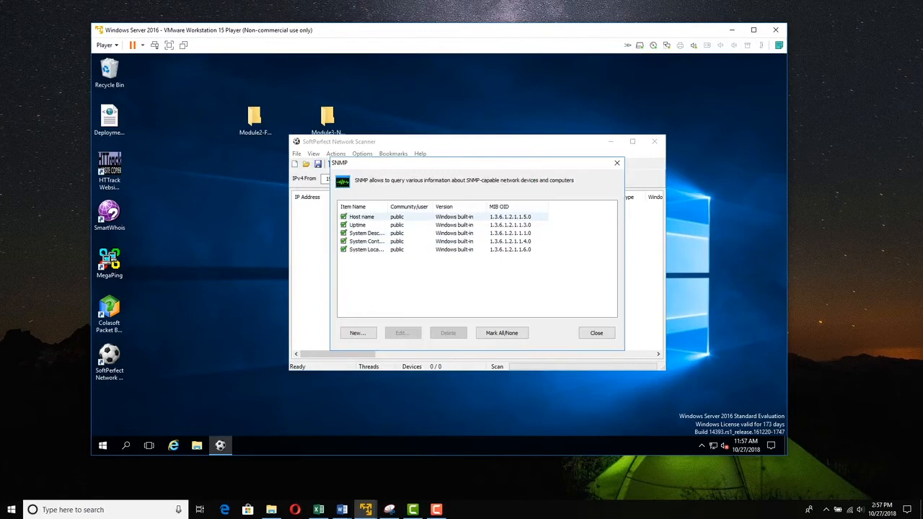
pyautogui.click(398, 217)
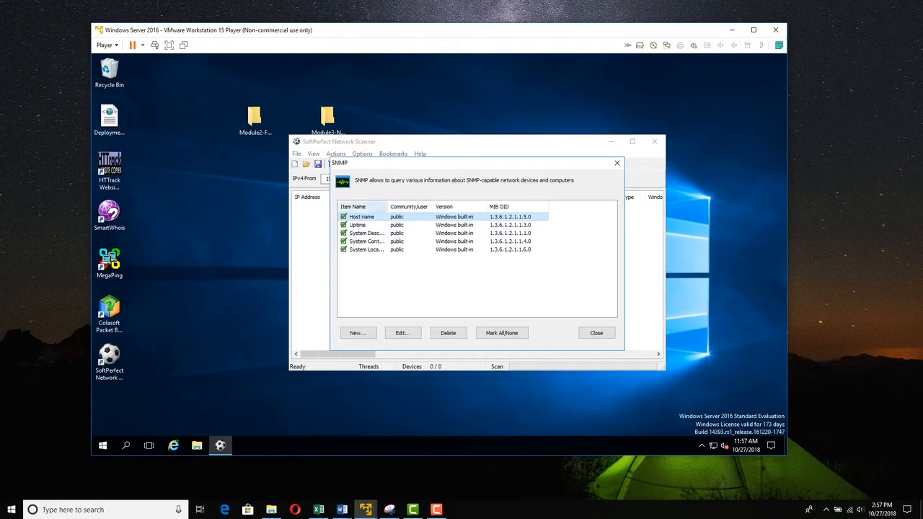
pyautogui.click(402, 333)
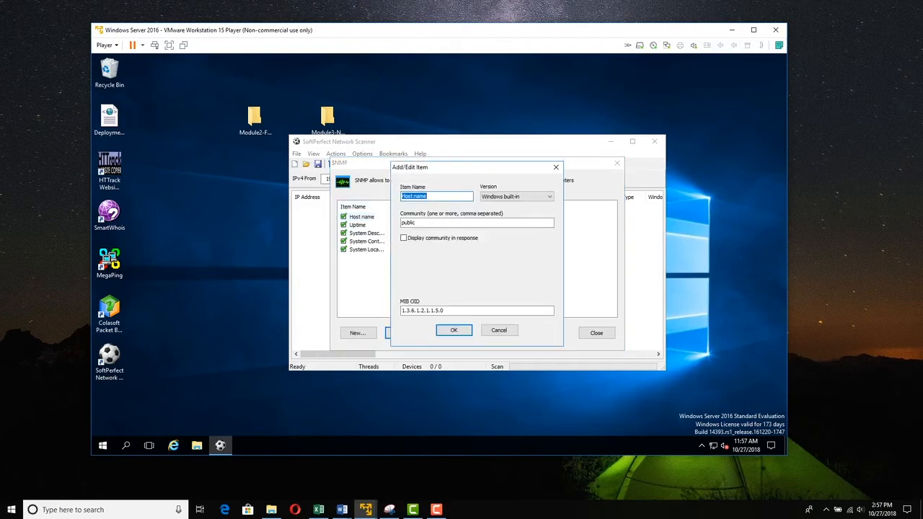
pyautogui.click(417, 223)
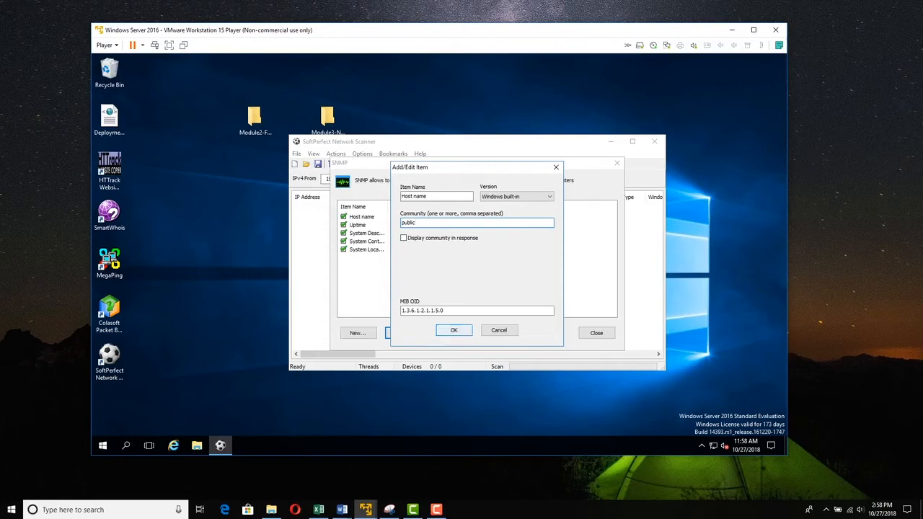
pyautogui.press('Return')
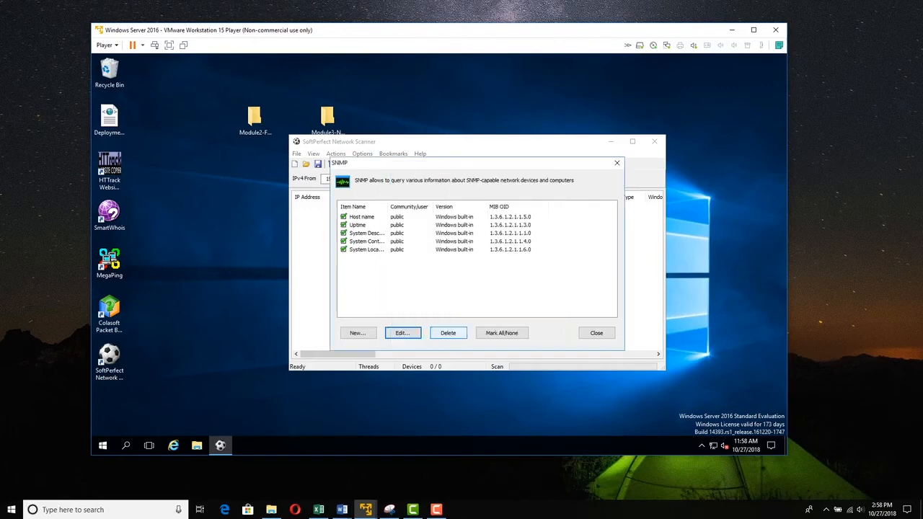
pyautogui.click(596, 333)
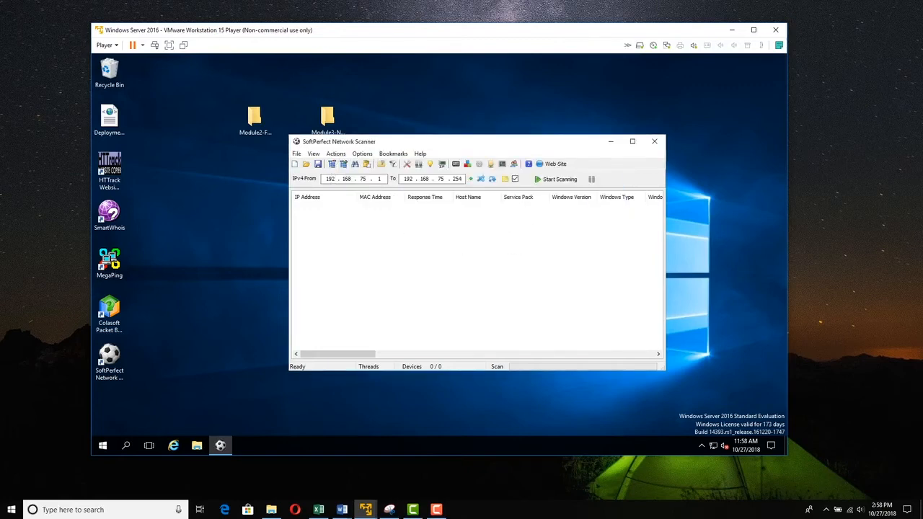
# - Start scanning 192.168.75.1–192.168.75.254 and maximize the scanner window to view the found hosts
pyautogui.moveTo(485, 139); pyautogui.dragTo(391, 116)
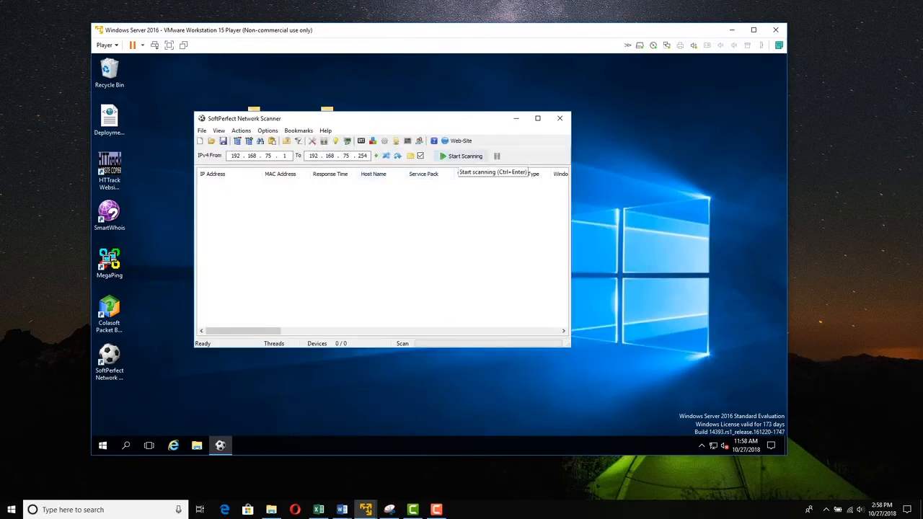
pyautogui.click(465, 156)
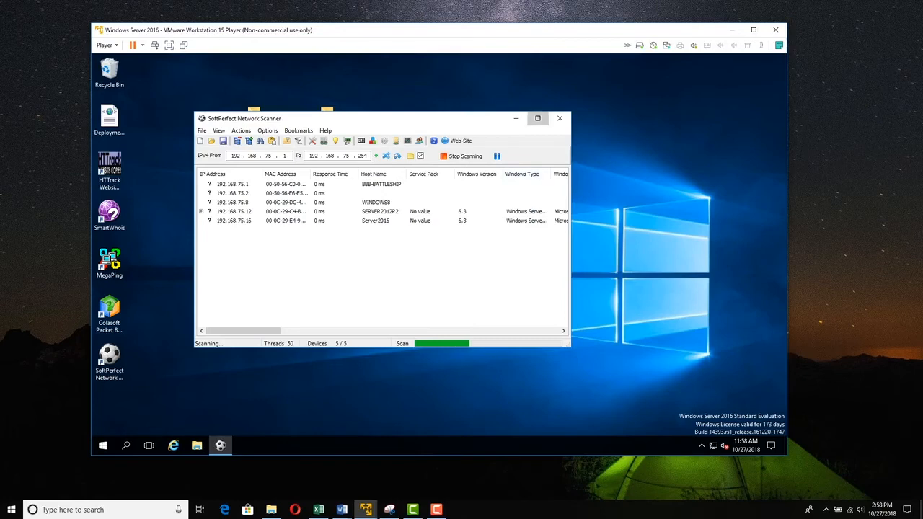
pyautogui.click(537, 117)
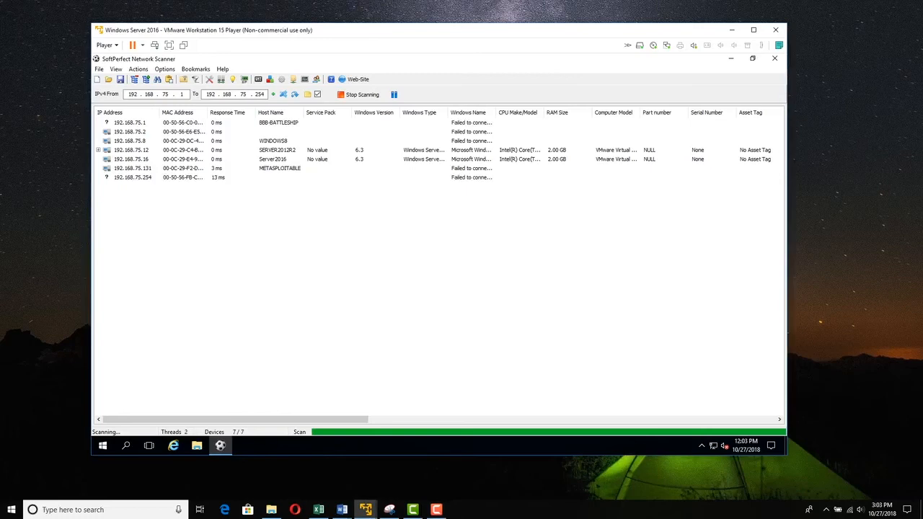
# - Widen the Windows Name column and review the 192.168.75.1, .2 and .8 WINDOWS8 results
pyautogui.click(129, 123)
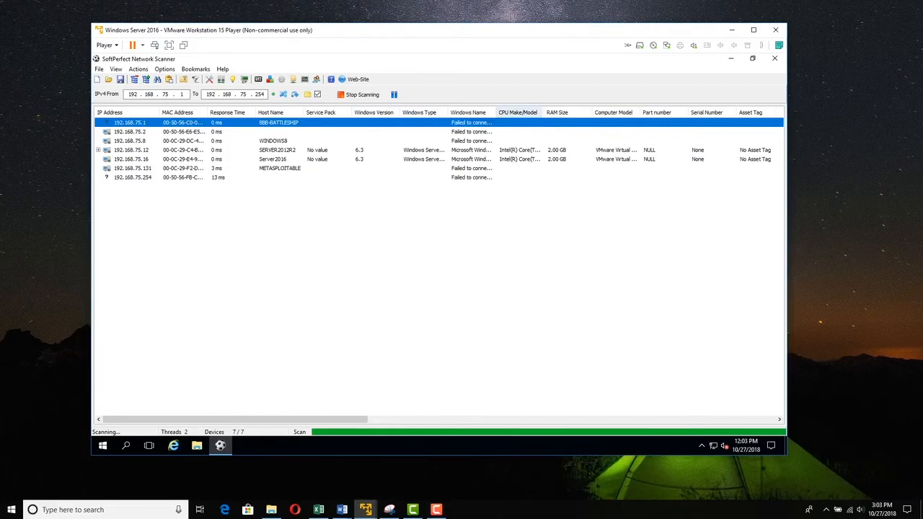
pyautogui.moveTo(497, 112); pyautogui.dragTo(538, 113)
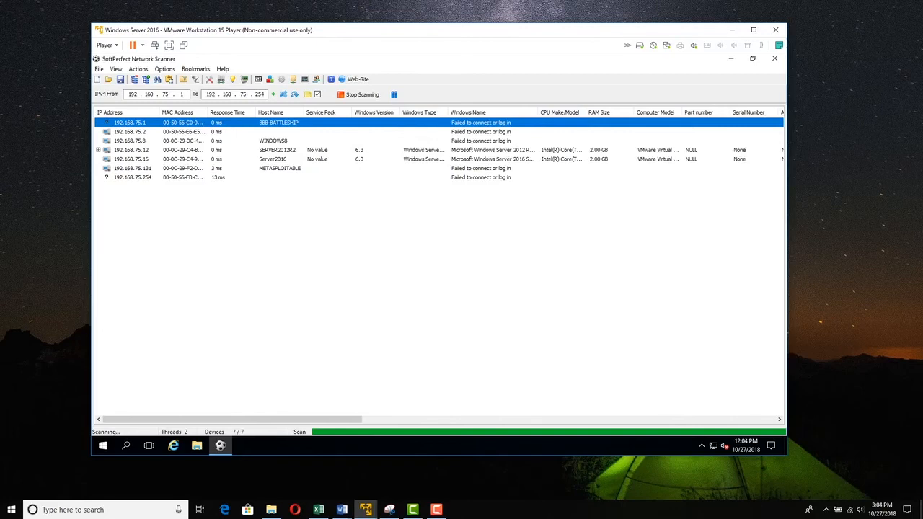
pyautogui.click(183, 132)
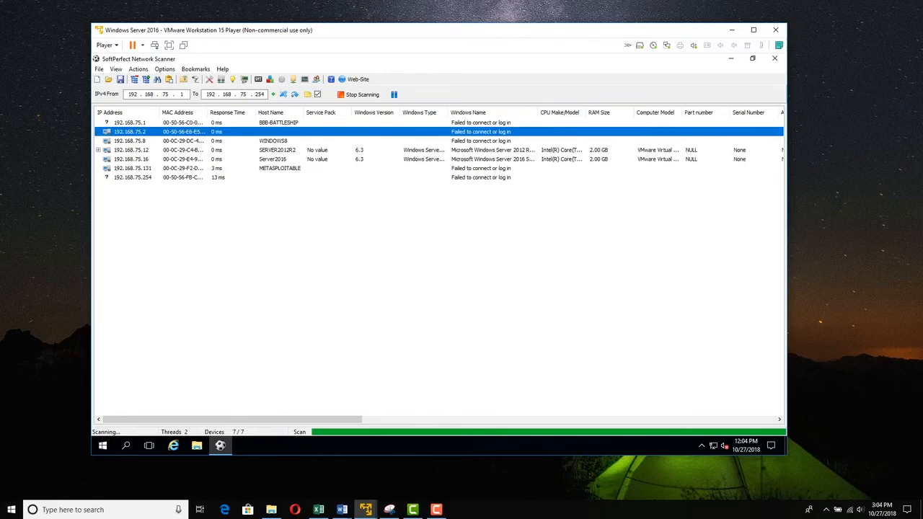
pyautogui.click(361, 142)
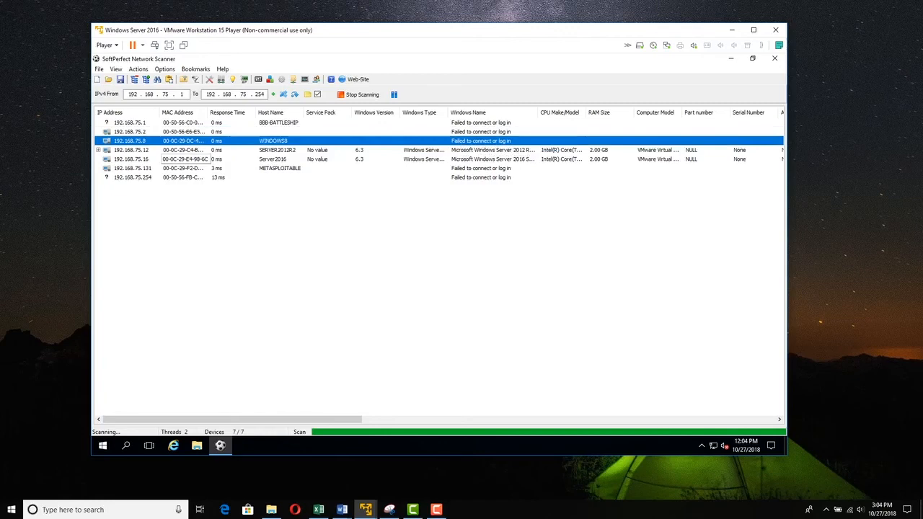
# - Expand 192.168.75.12 SERVER2012R2 to show its SYSVOL and NETLOGON shares, then select Server2016
pyautogui.click(98, 150)
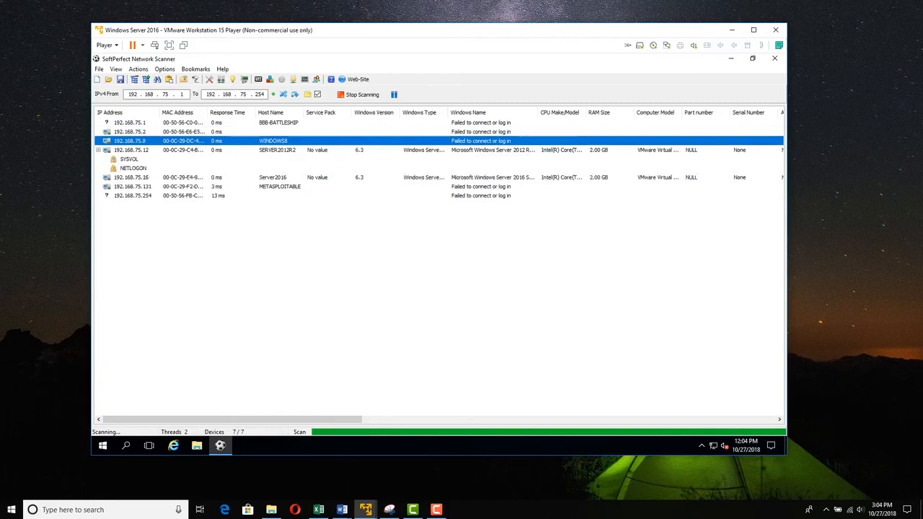
pyautogui.click(129, 160)
pyautogui.click(133, 168)
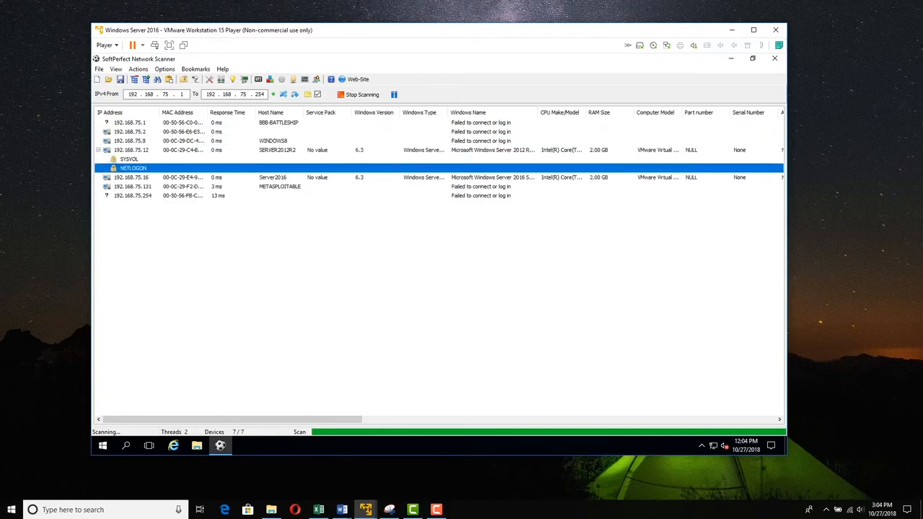
pyautogui.click(131, 150)
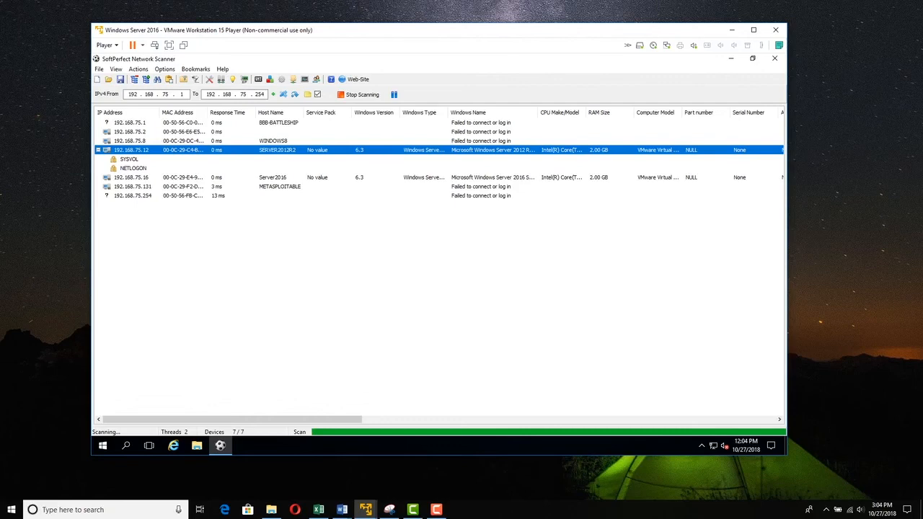
pyautogui.click(493, 177)
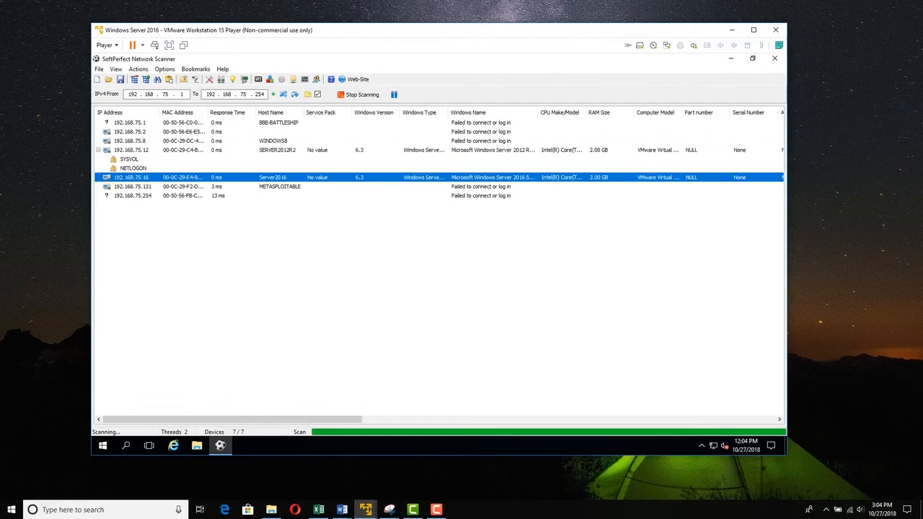
# - Scroll the results right and widen the Domain admins and Administrators columns to show full member lists
pyautogui.moveTo(289, 419); pyautogui.dragTo(589, 419)
pyautogui.moveTo(554, 112); pyautogui.dragTo(594, 113)
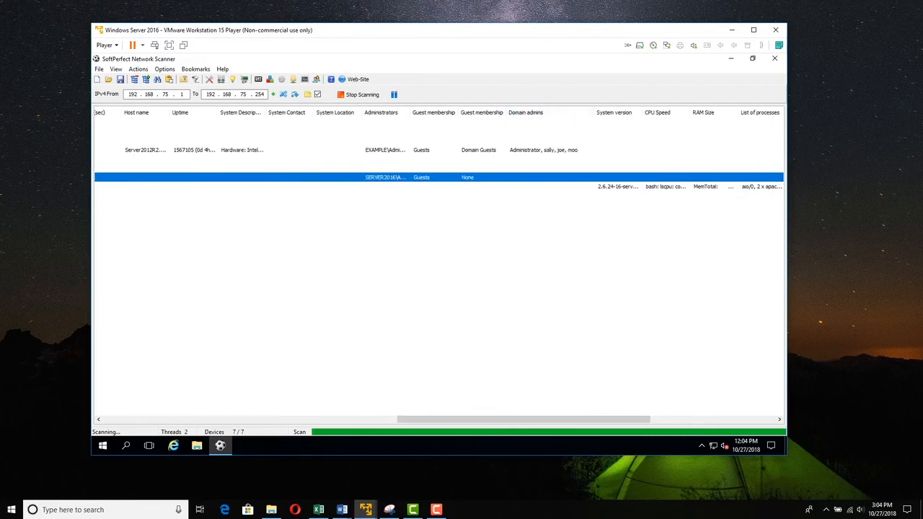
pyautogui.moveTo(409, 112); pyautogui.dragTo(691, 113)
pyautogui.moveTo(468, 419); pyautogui.dragTo(544, 419)
pyautogui.moveTo(449, 113); pyautogui.dragTo(481, 112)
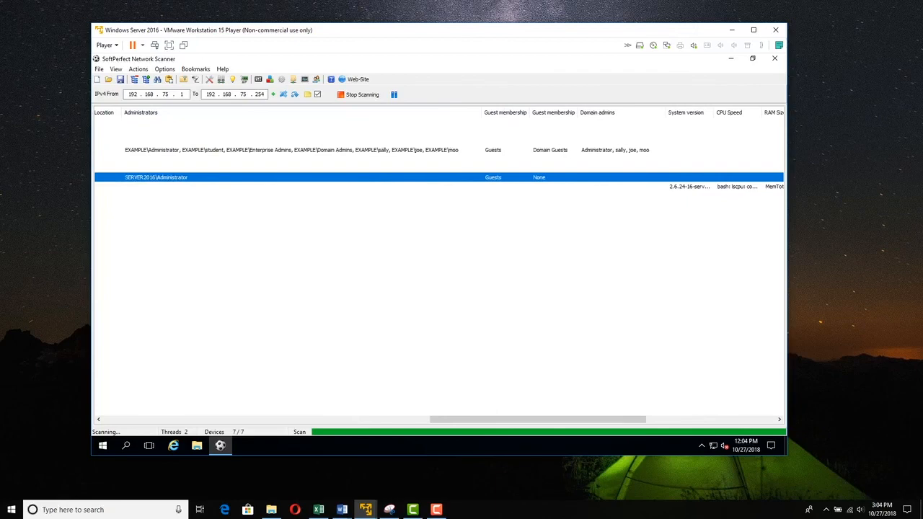
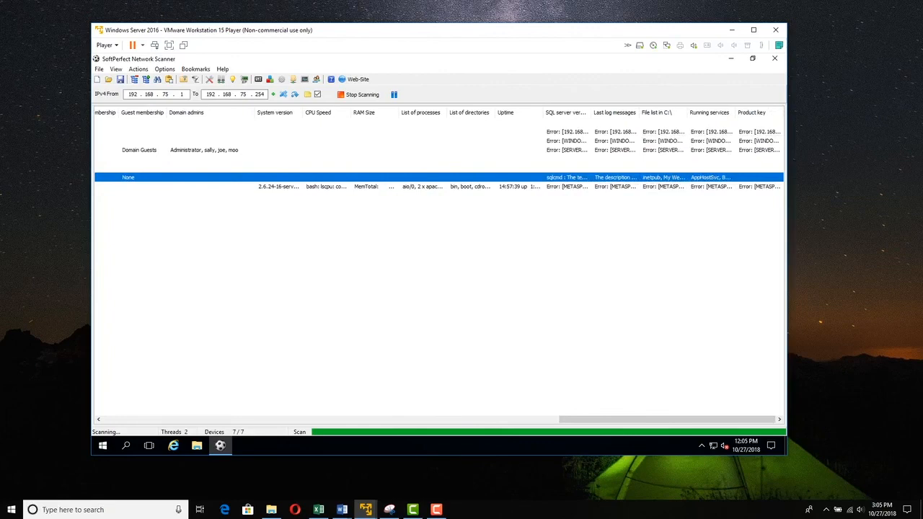
# - Scroll the scan results fully left to show the IP Address, MAC Address and Host Name columns
pyautogui.moveTo(667, 420); pyautogui.dragTo(211, 420)
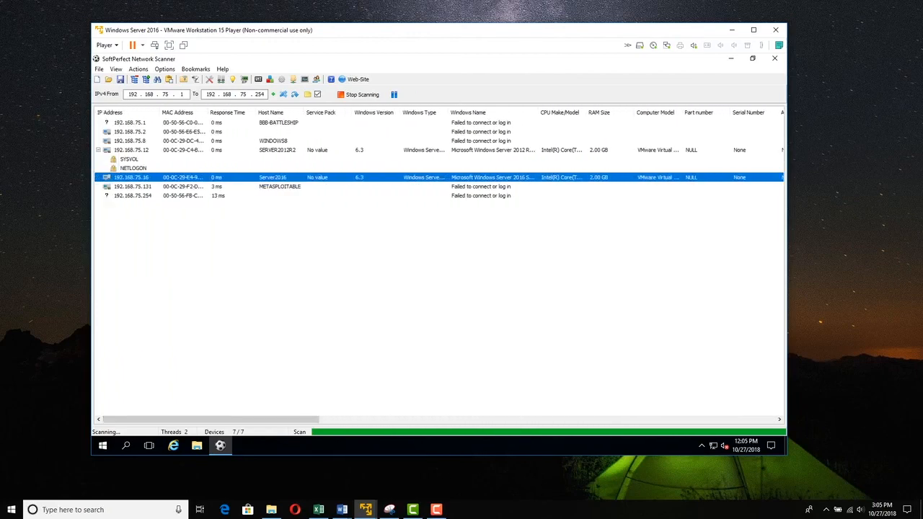